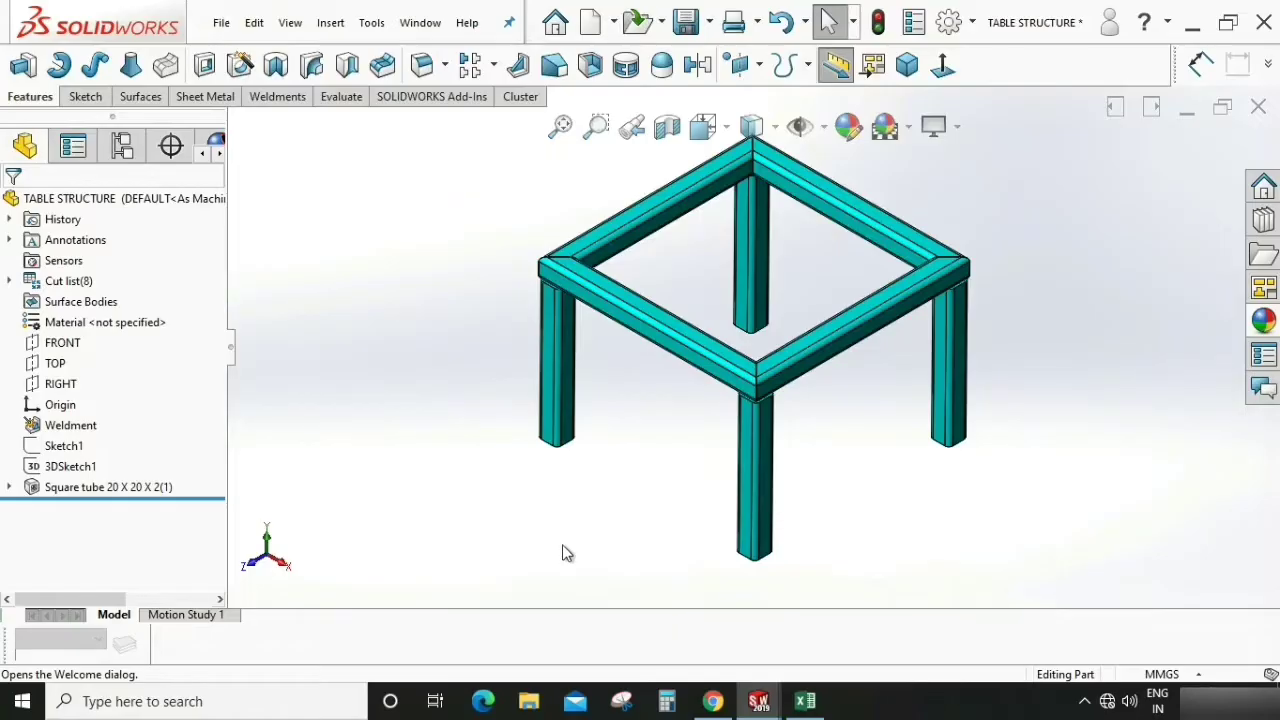
Orbit and zoom around the table frame to inspect it, then return it to isometric
key(z)
scroll(803, 360, down, 2)
middle_drag(803, 360, 921, 451)
key(z)
scroll(800, 360, down, 2)
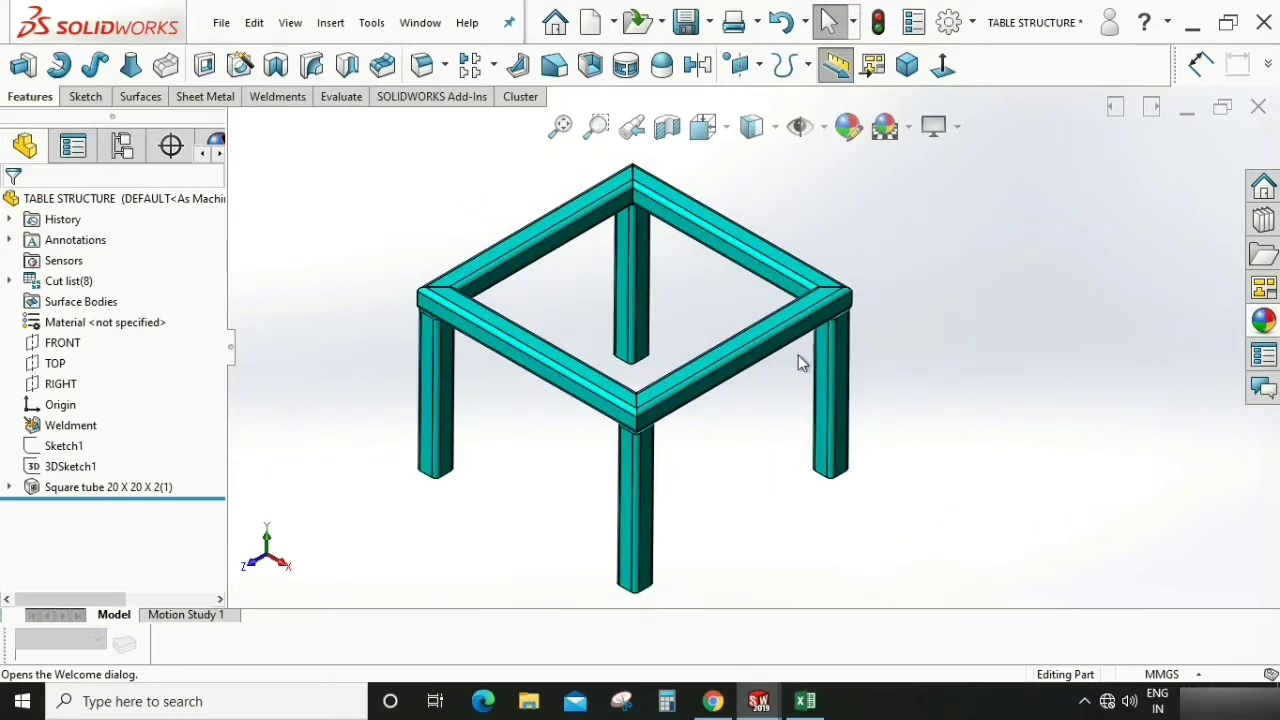
middle_drag(800, 360, 723, 500)
scroll(731, 314, down, 3)
middle_drag(731, 314, 917, 263)
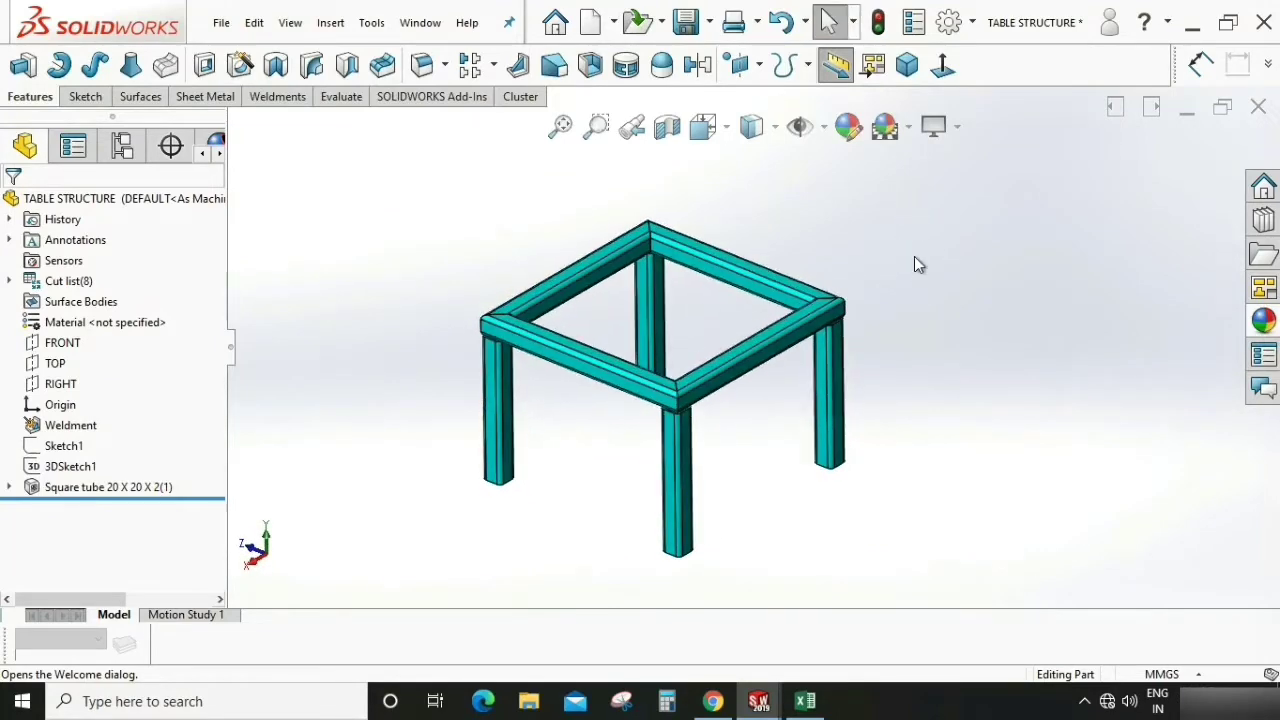
click(906, 68)
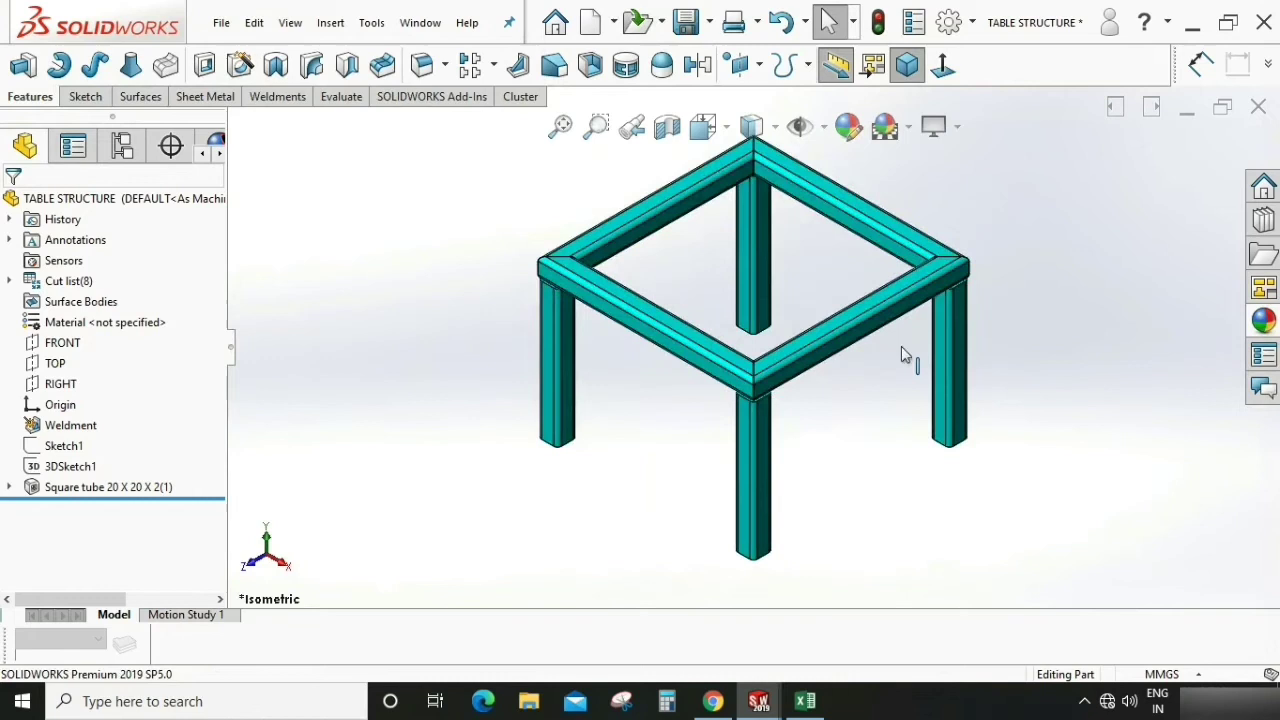
scroll(760, 345, up, 2)
scroll(980, 334, down, 1)
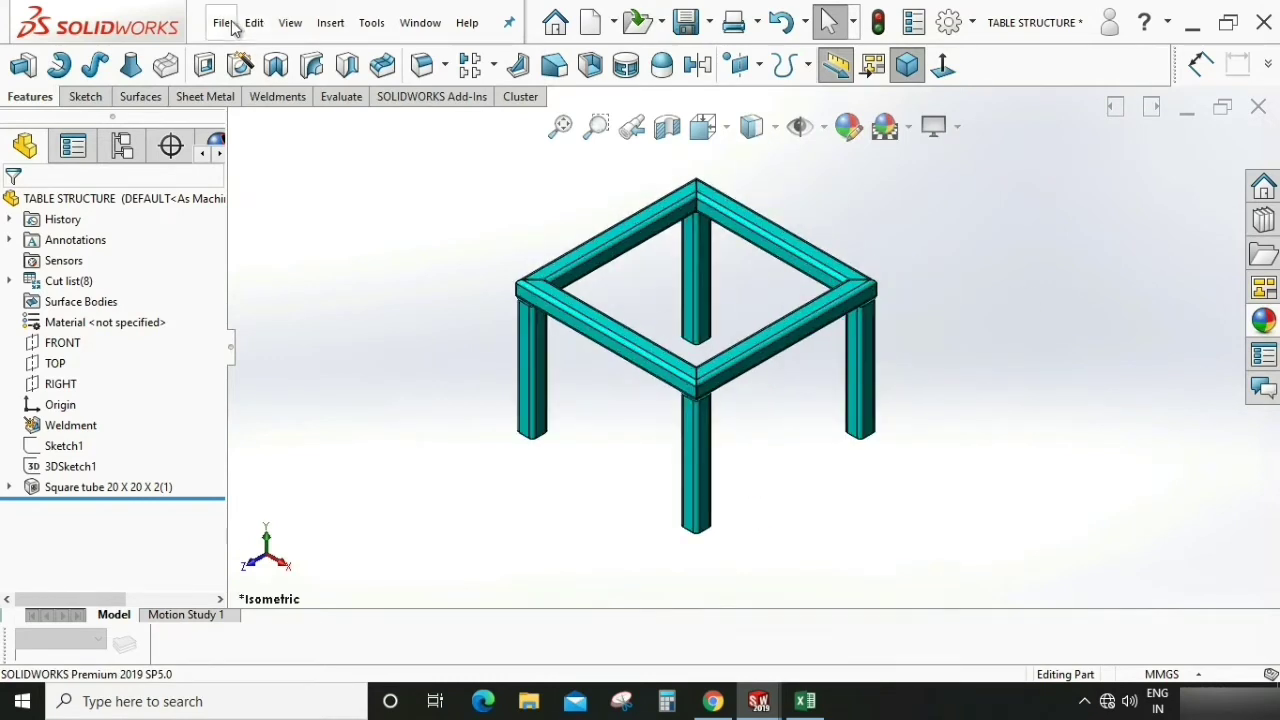
Create a drawing from the Drawing template on an A3 (ANSI) Landscape sheet, fitted to the window
click(221, 22)
click(252, 59)
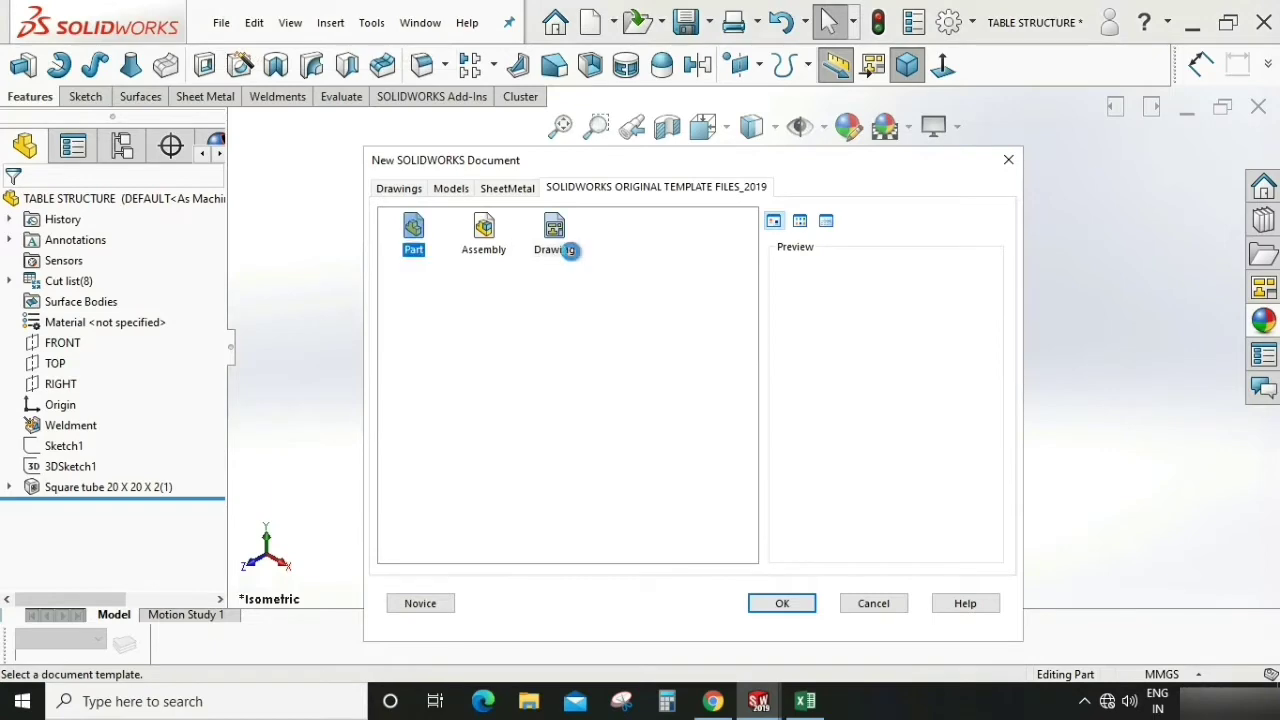
click(562, 248)
click(782, 603)
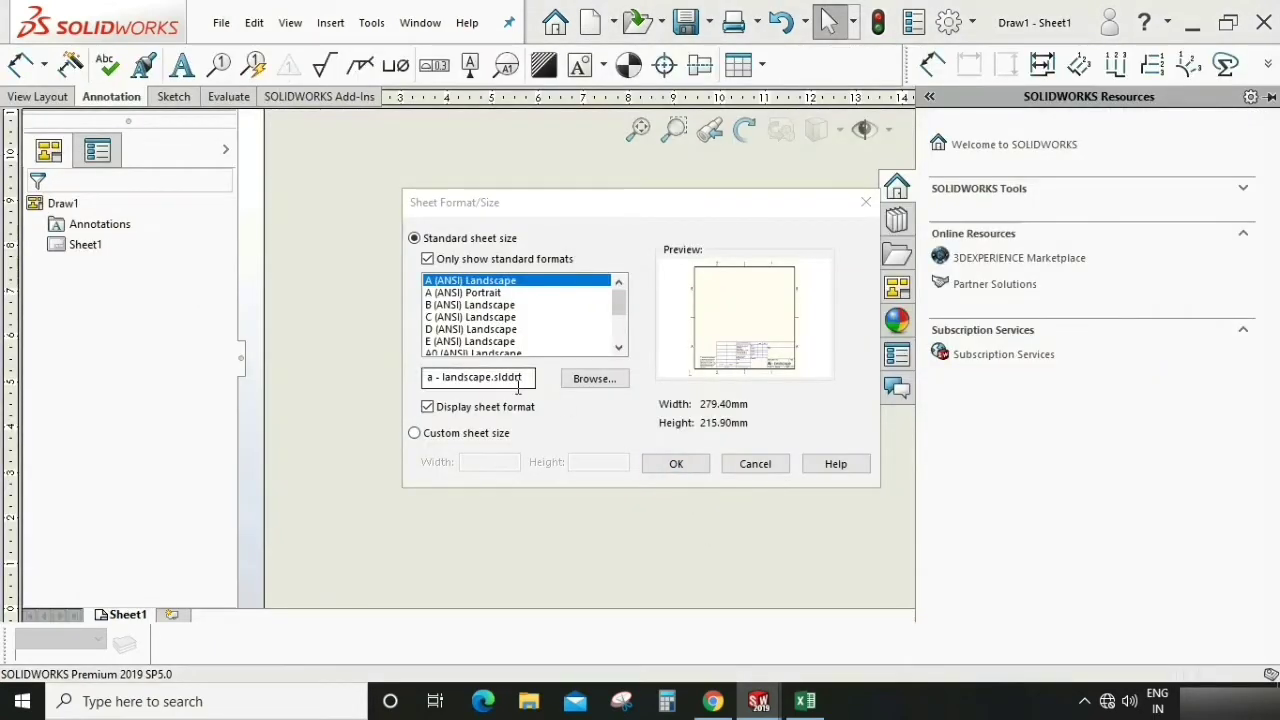
drag(617, 312, 616, 331)
click(462, 317)
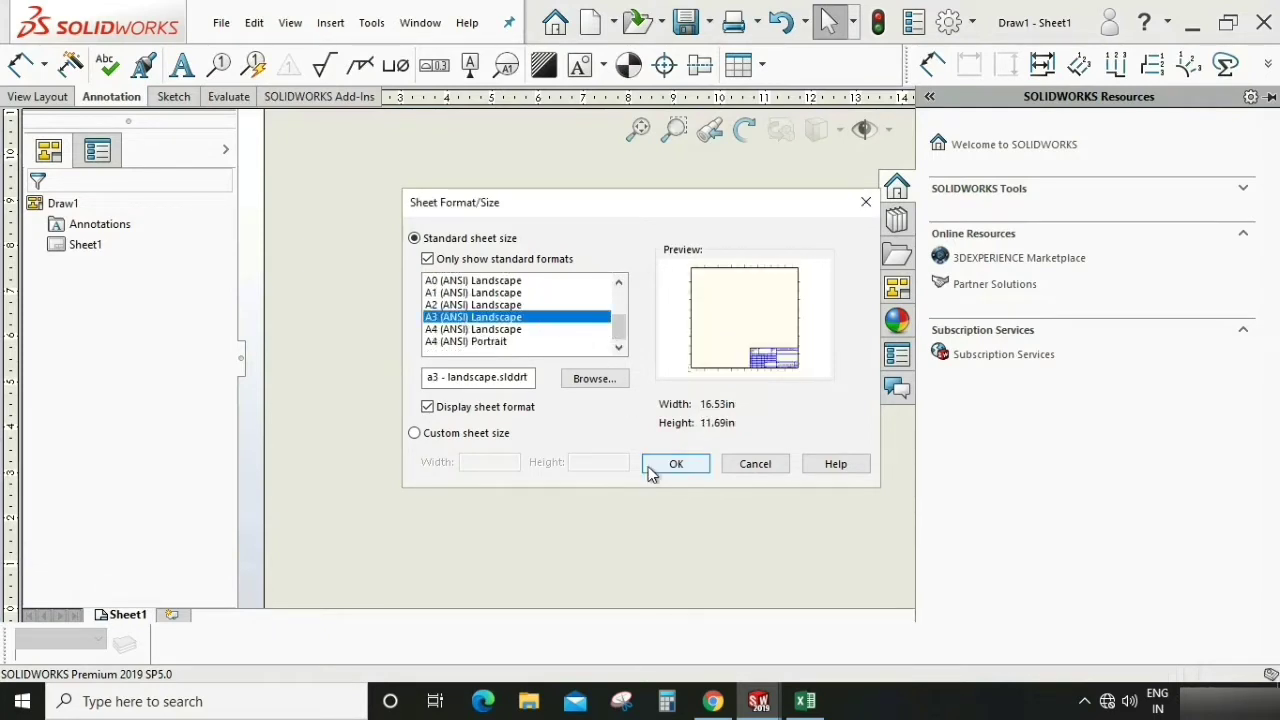
click(652, 465)
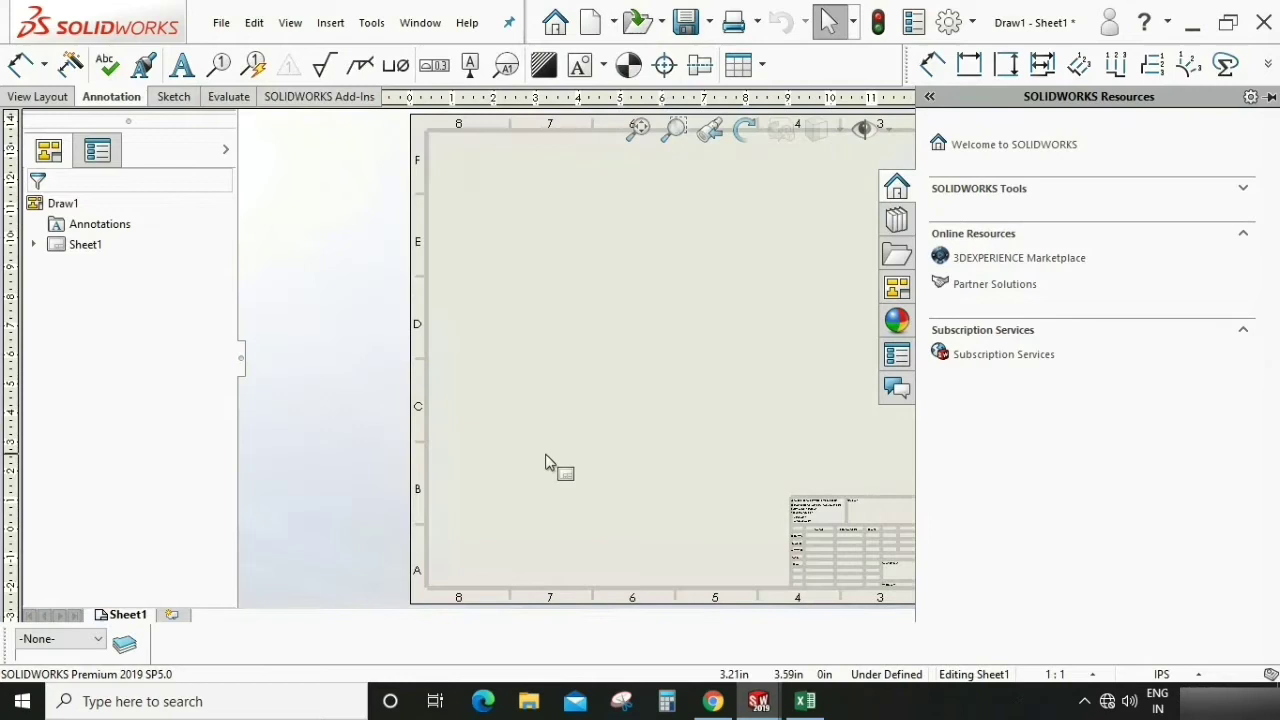
drag(916, 450, 1246, 458)
scroll(749, 403, up, 2)
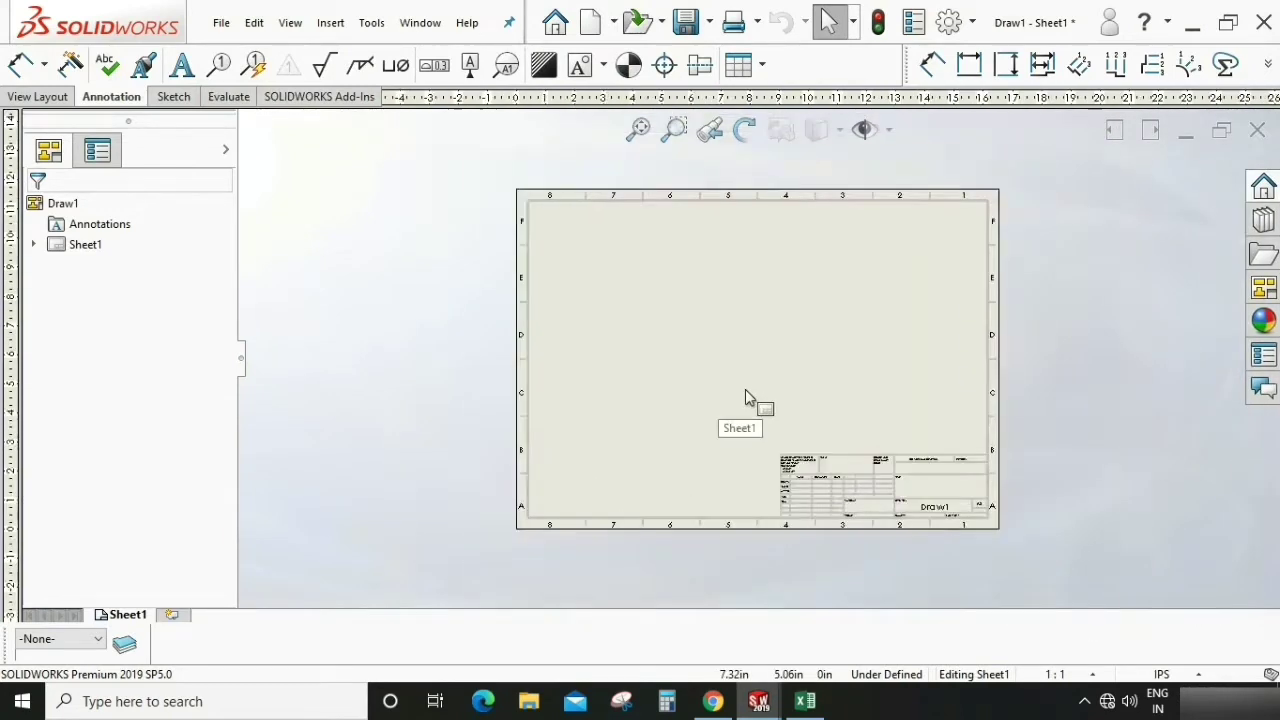
scroll(943, 391, down, 1)
key(f)
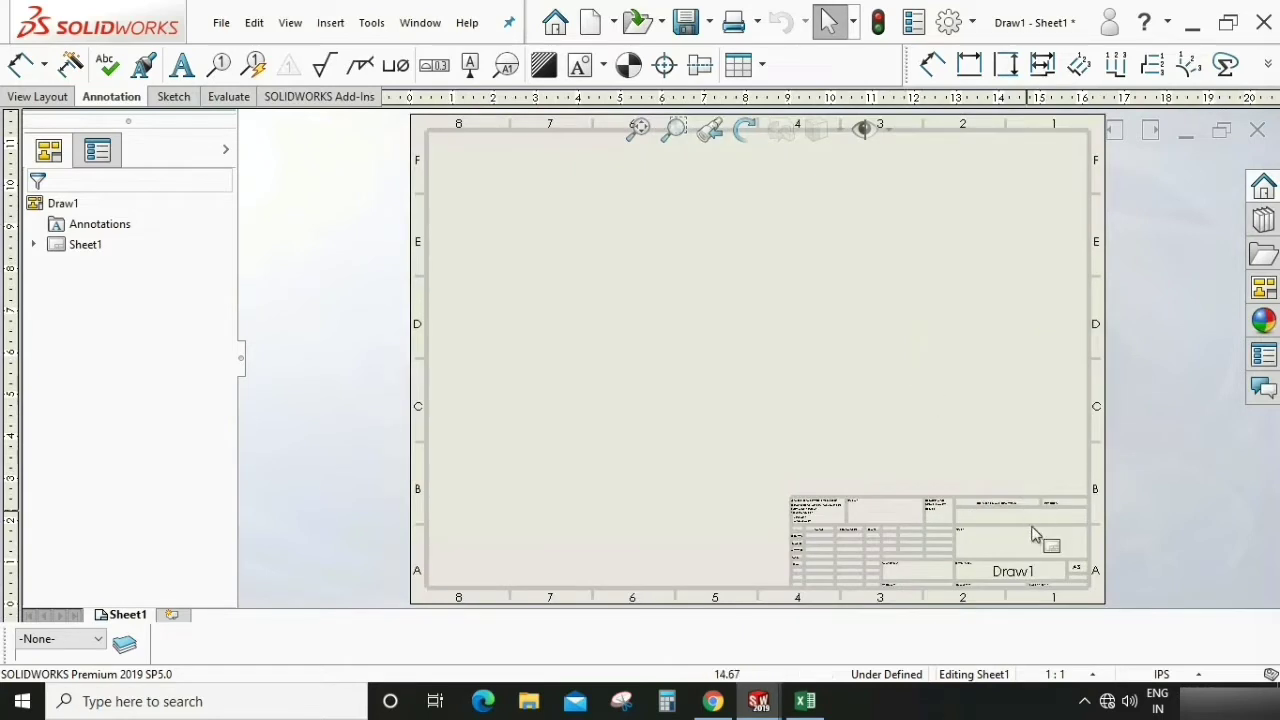
Insert a model view of TABLE STRUCTURE and place it on the sheet
click(48, 100)
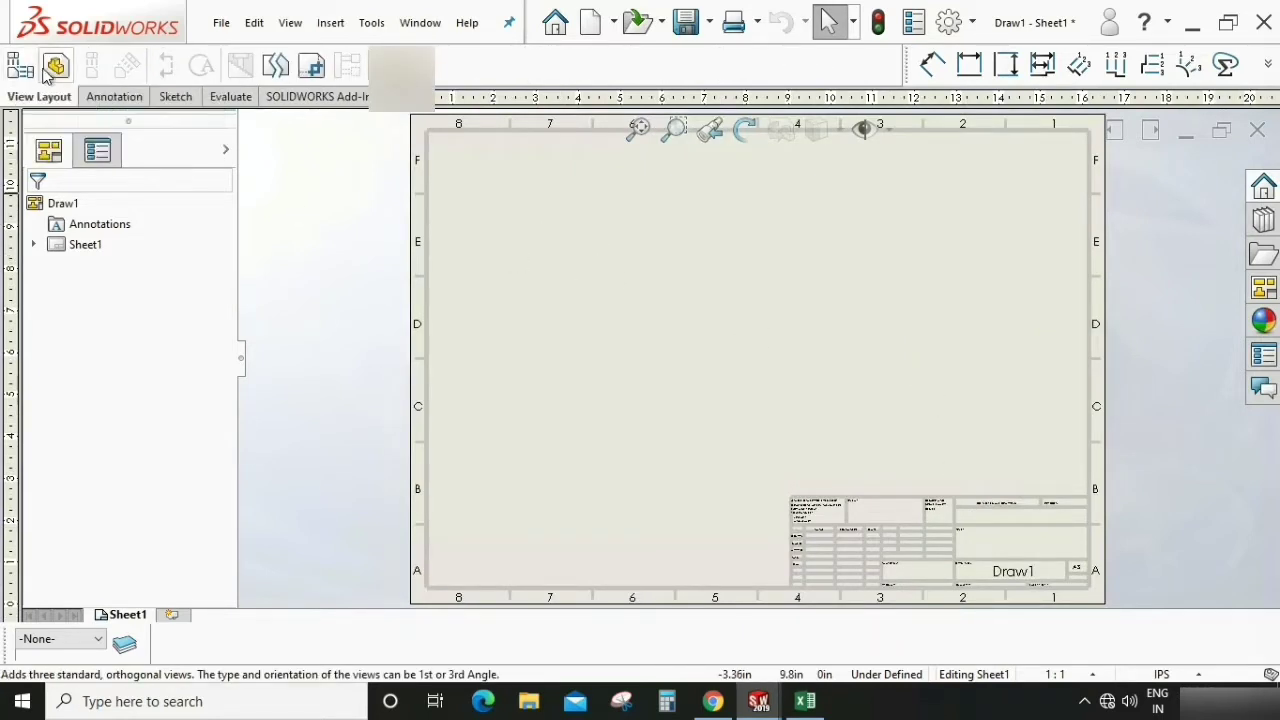
click(55, 66)
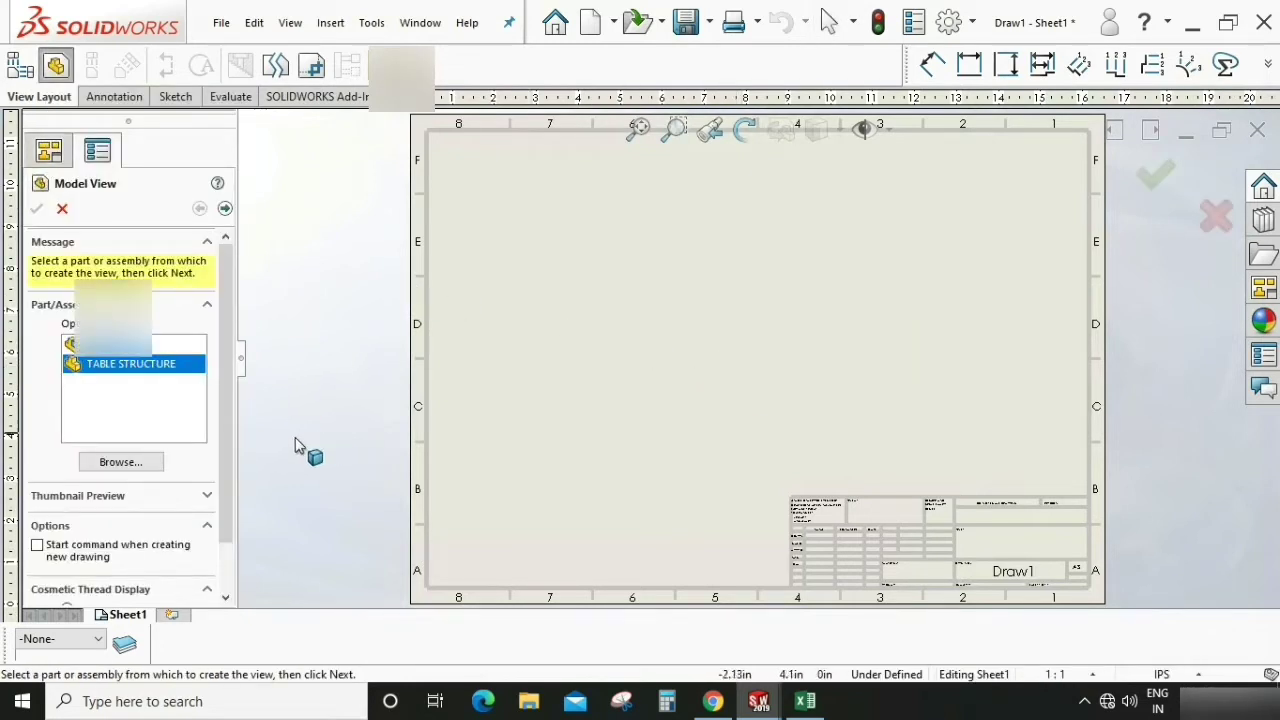
double_click(98, 362)
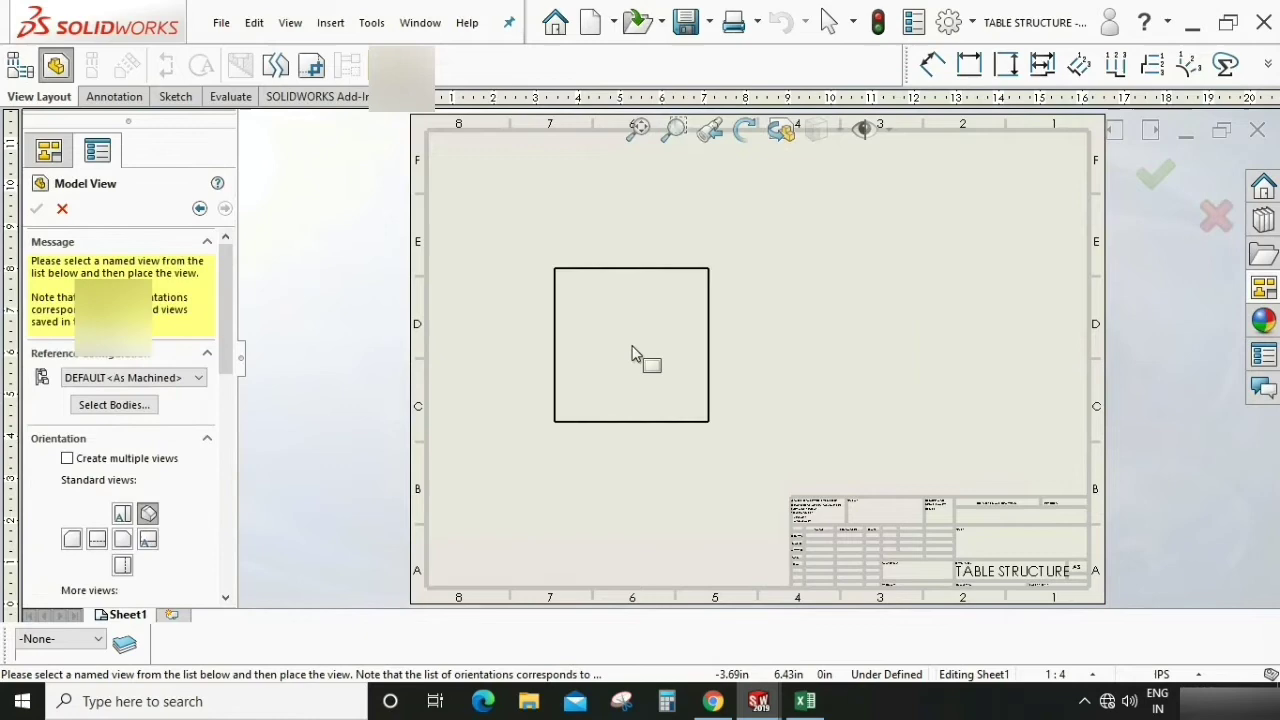
click(632, 353)
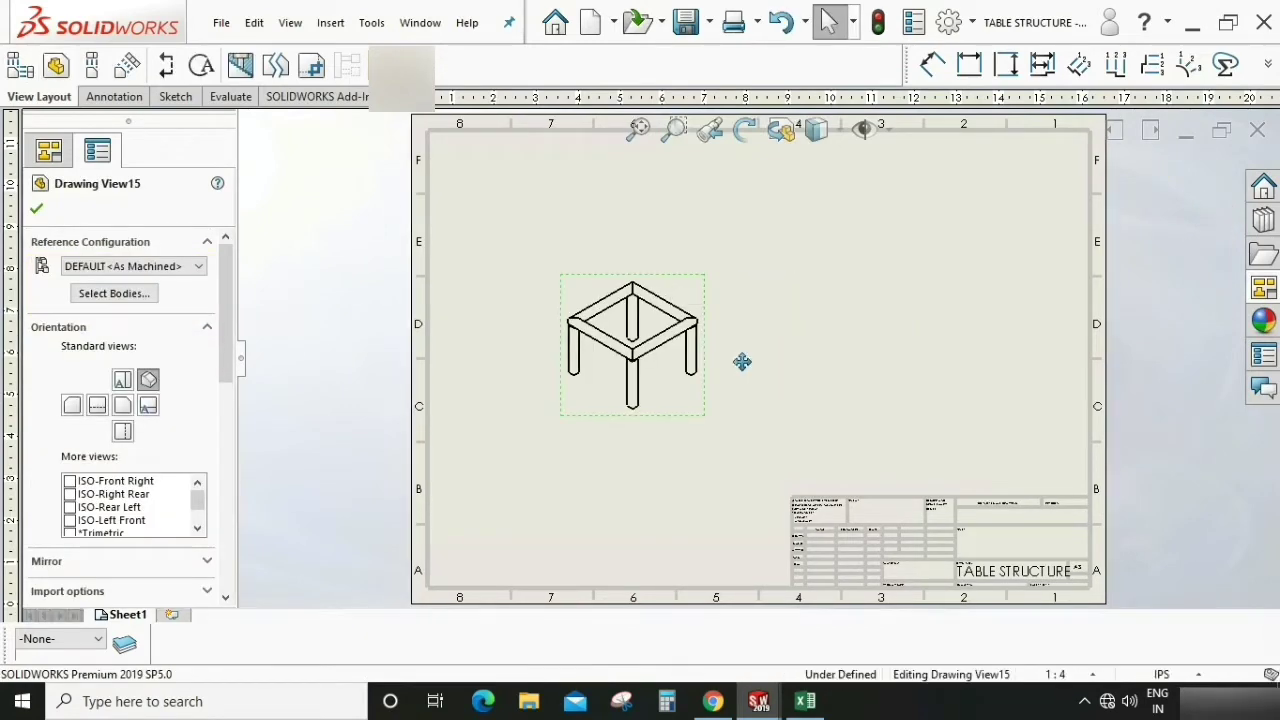
click(40, 212)
click(769, 391)
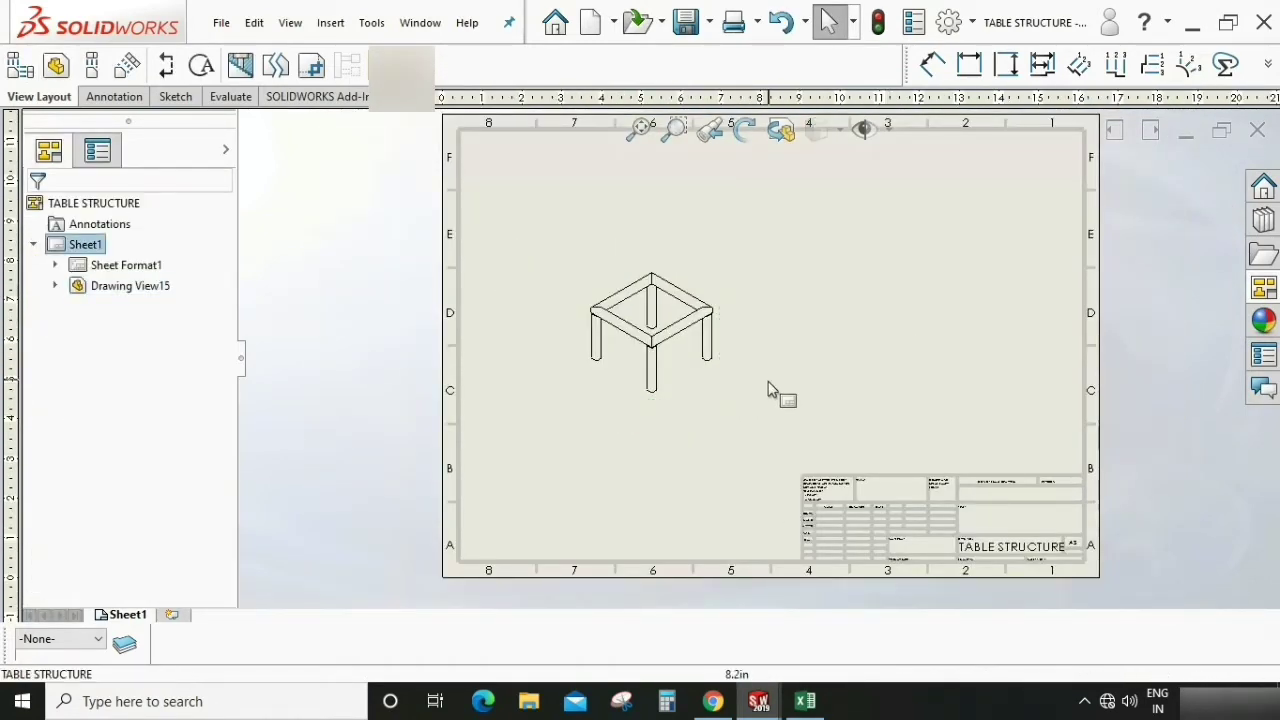
Set the sheet scale to 1:2
click(709, 385)
click(1093, 675)
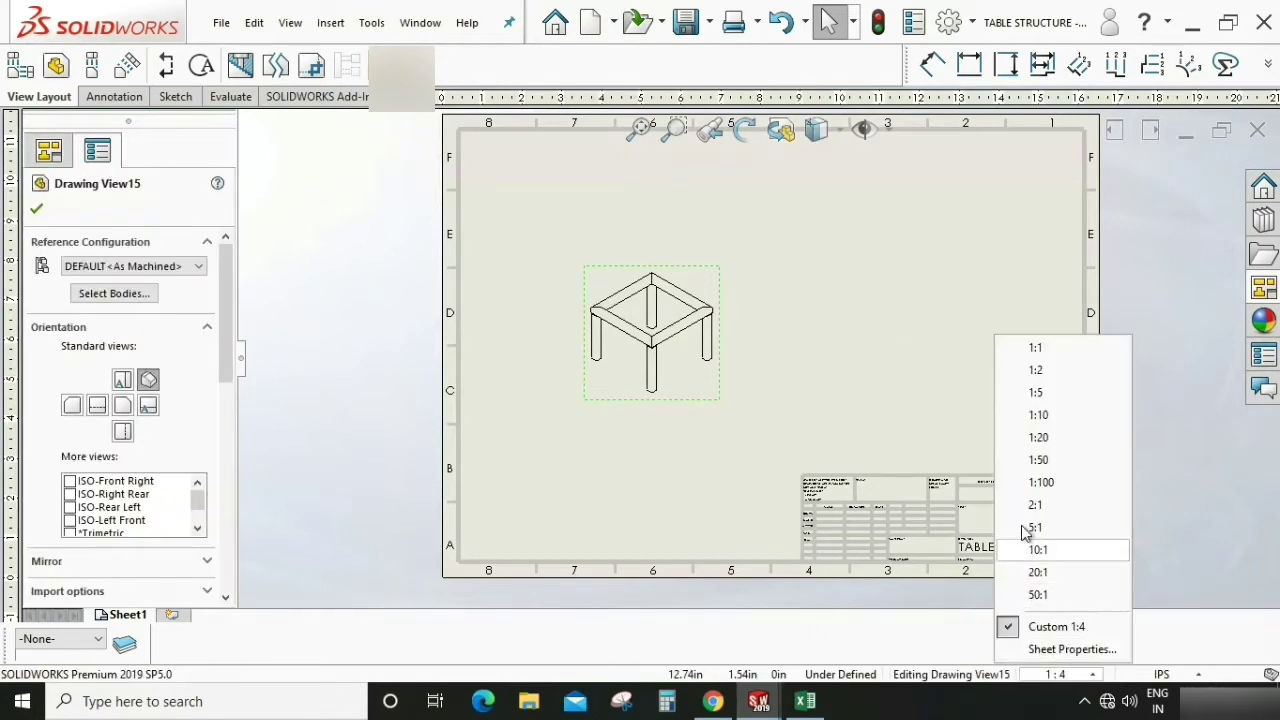
click(1035, 347)
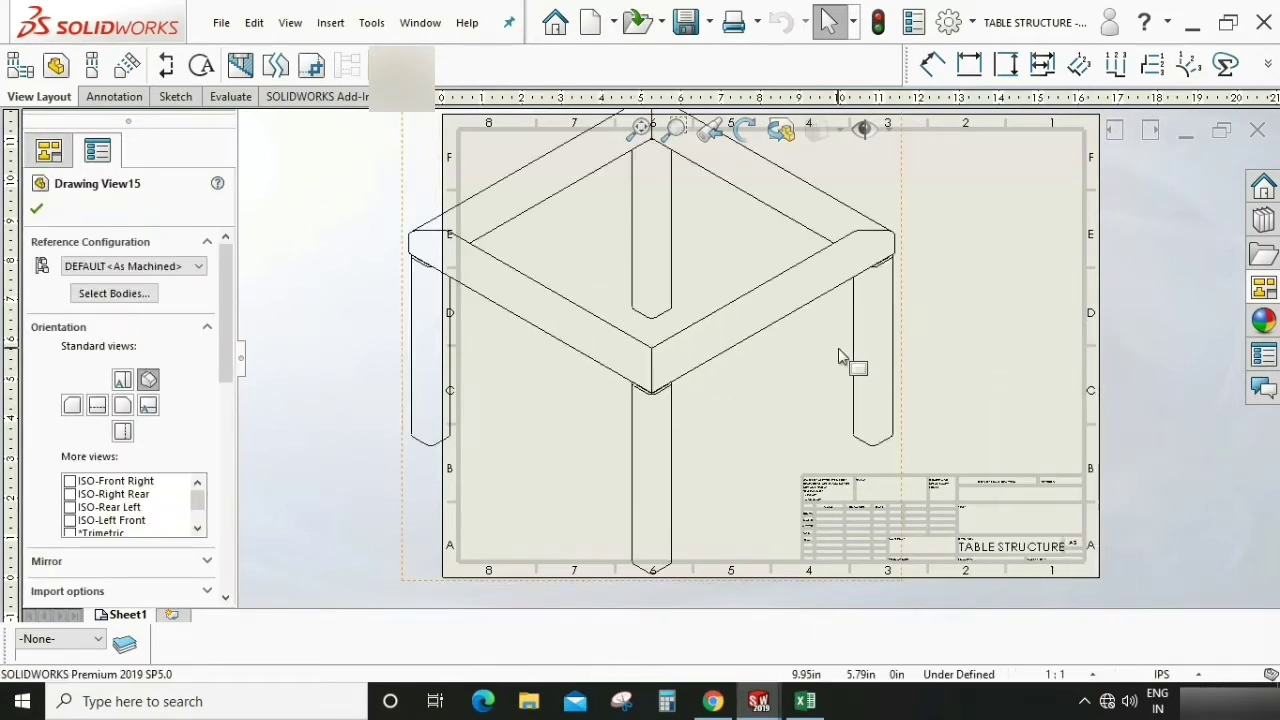
click(1093, 675)
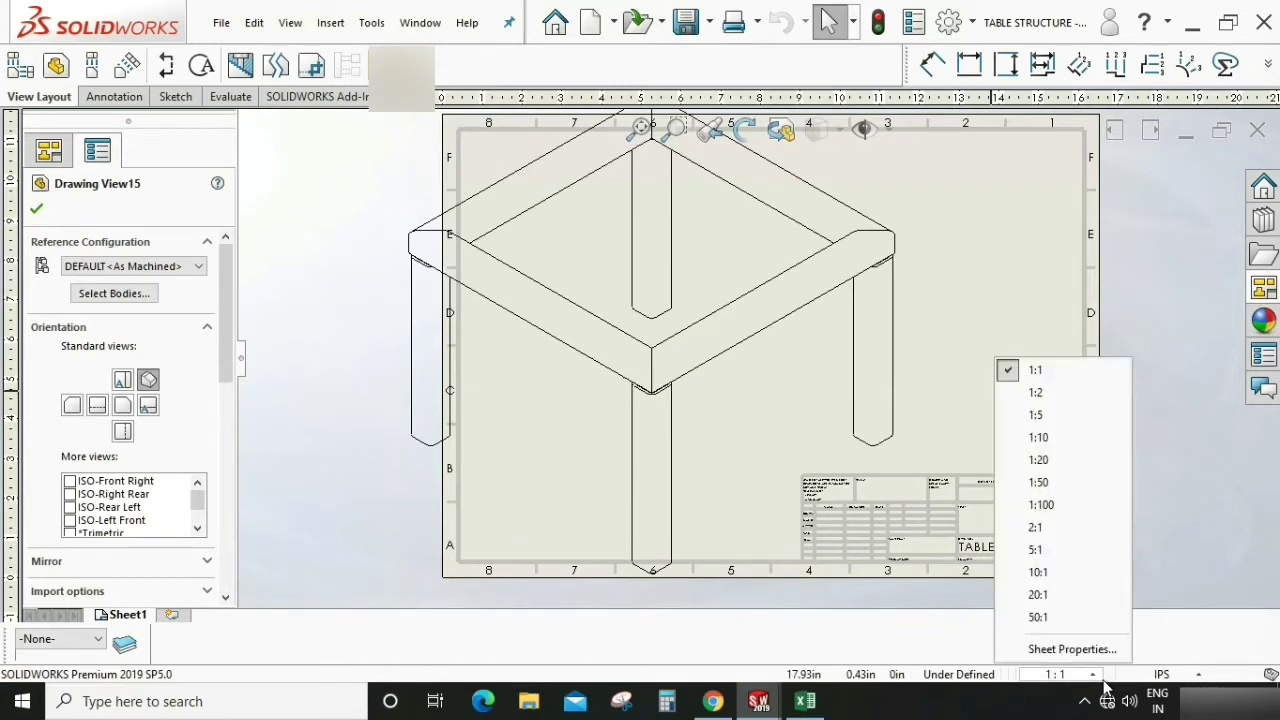
click(1035, 391)
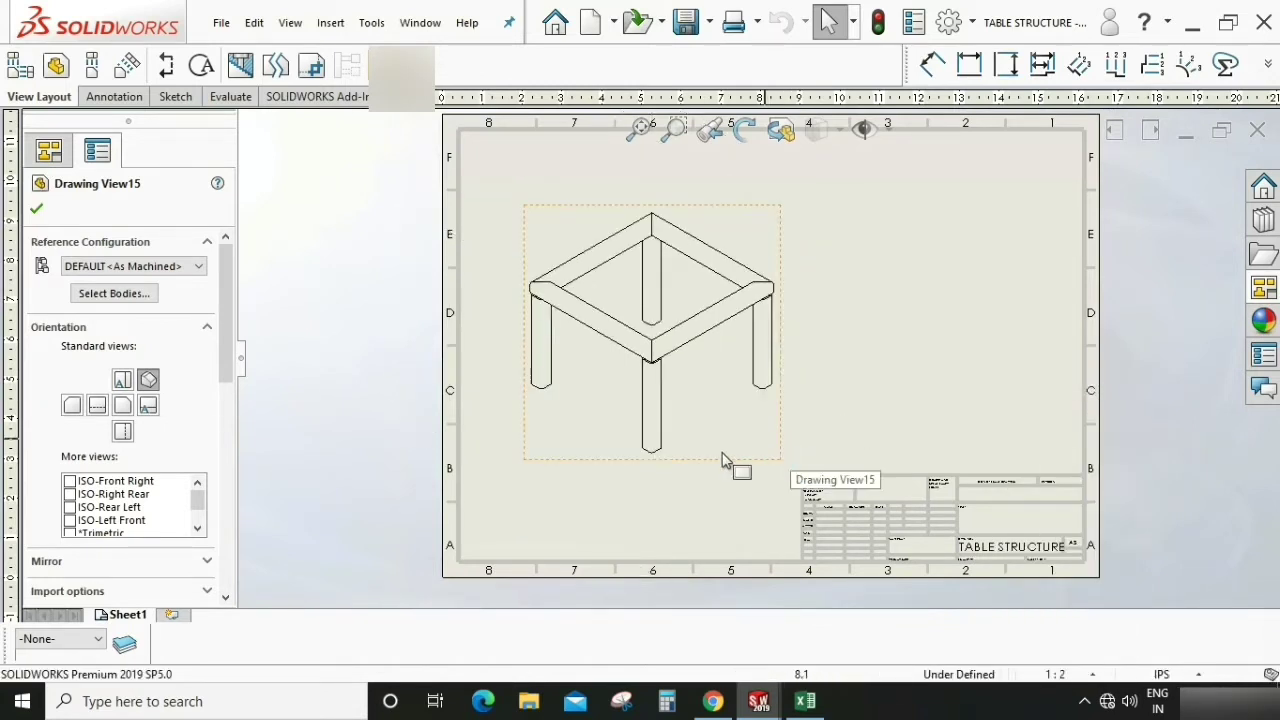
click(571, 450)
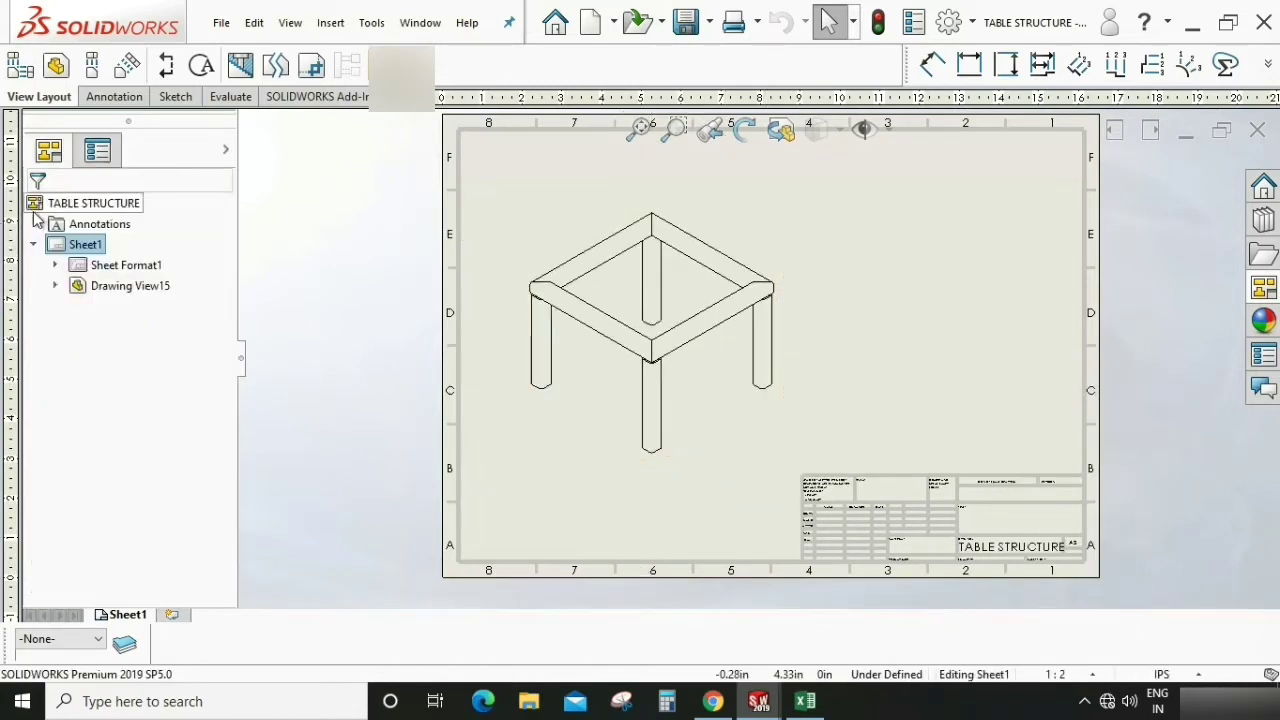
Display the frame view as Shaded With Edges and fit the sheet
click(737, 437)
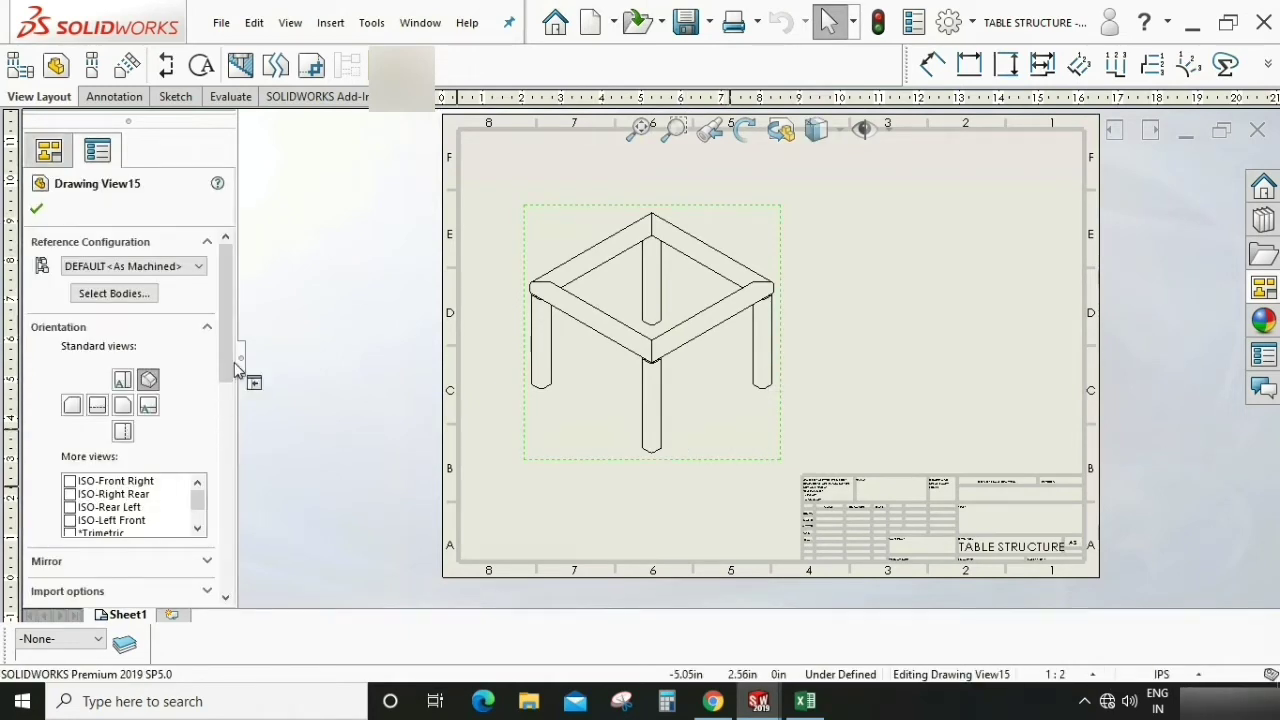
drag(236, 368, 236, 466)
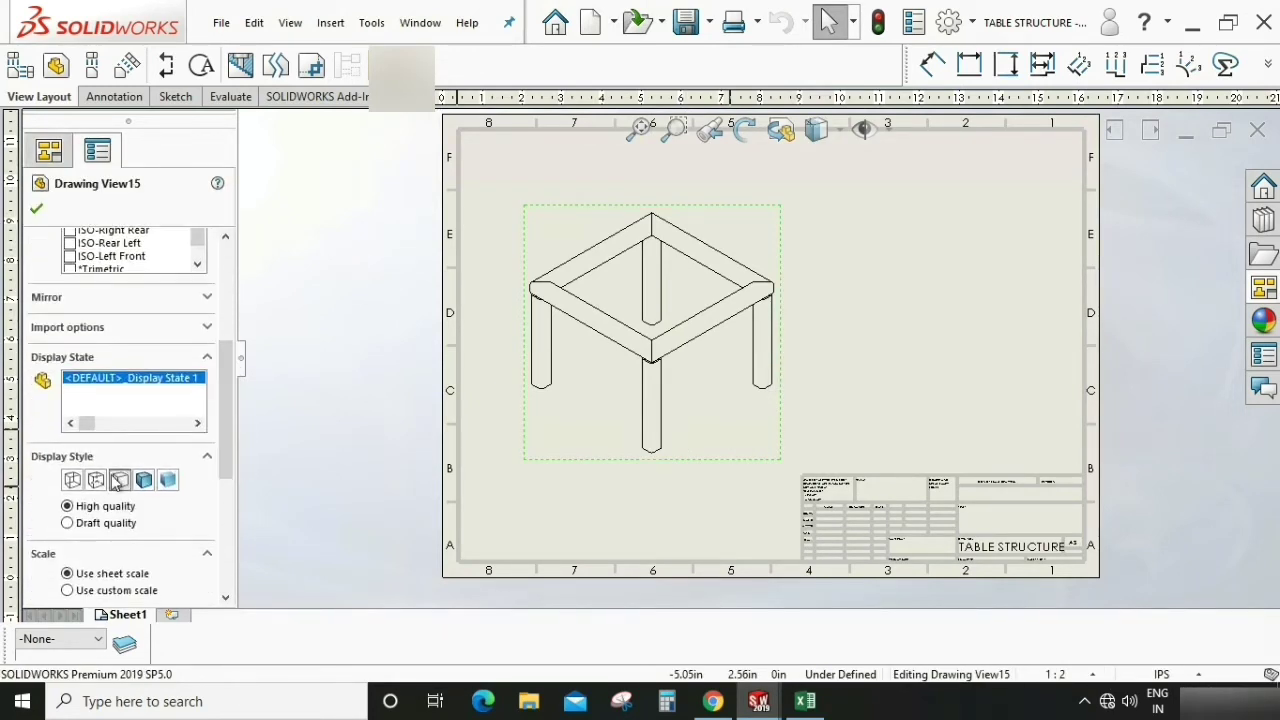
click(144, 481)
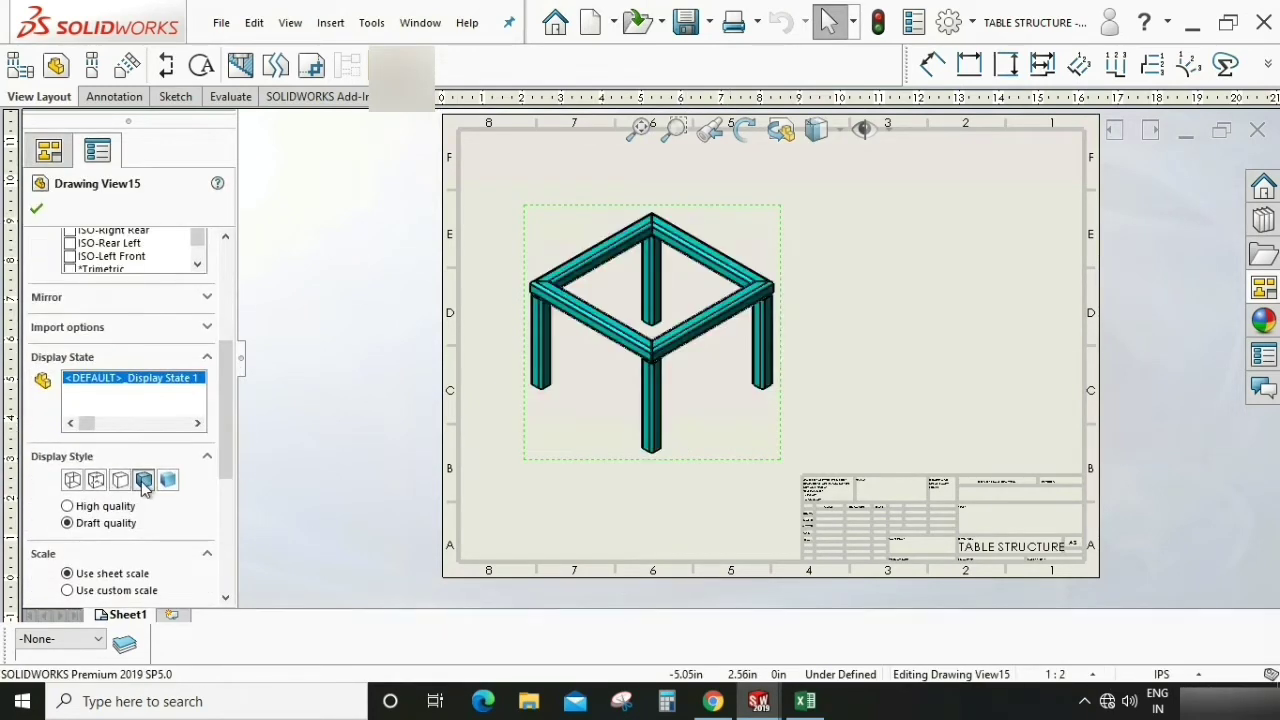
click(687, 502)
key(f)
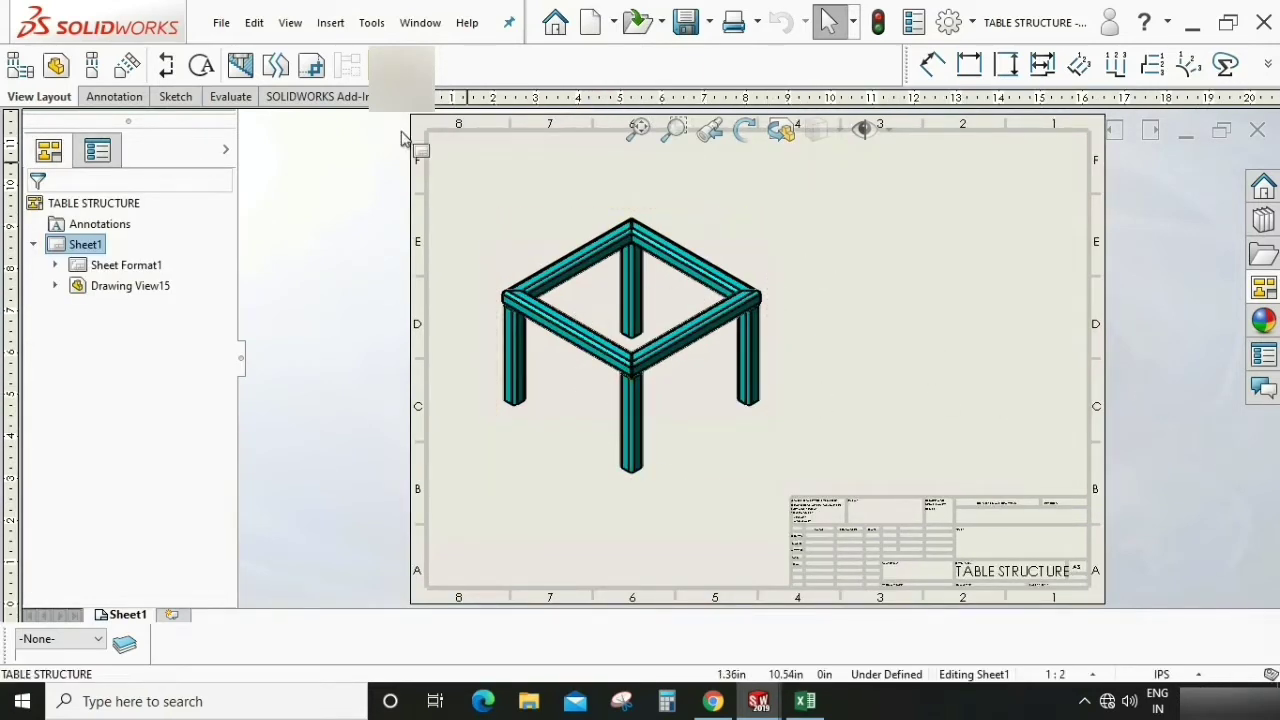
Insert a weldment cut list table from the frame view above the title block
click(110, 100)
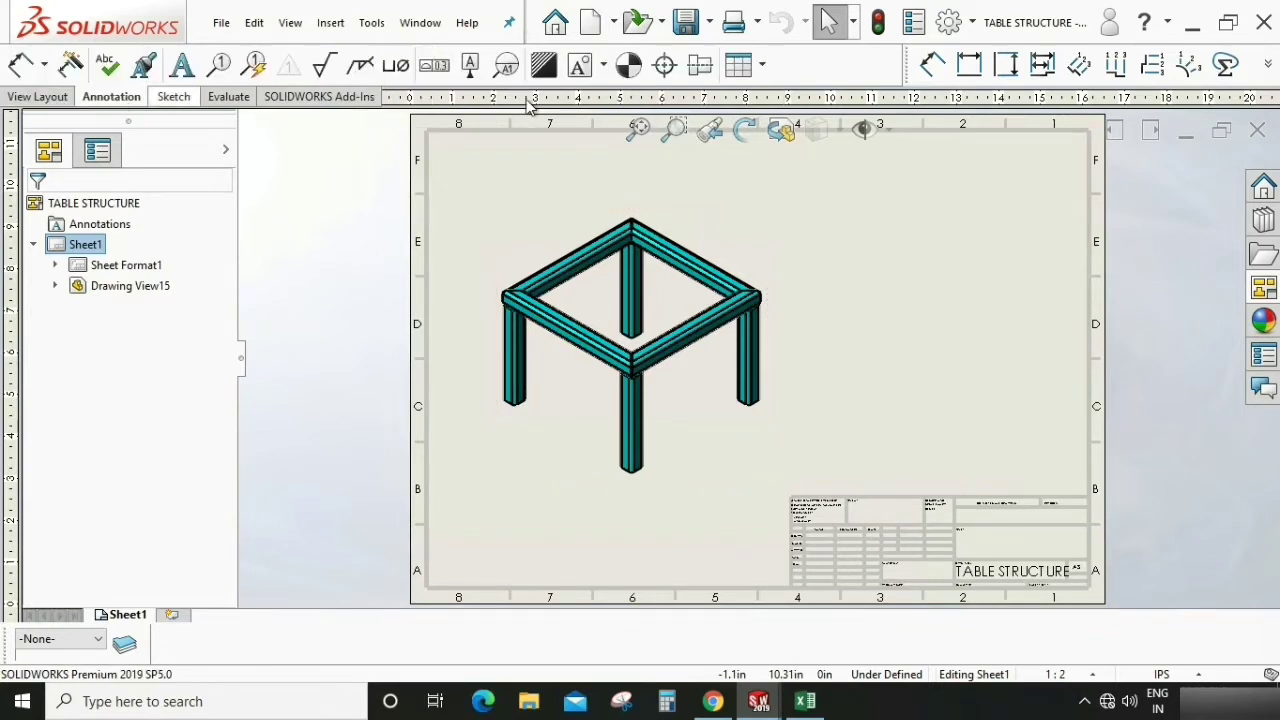
click(764, 66)
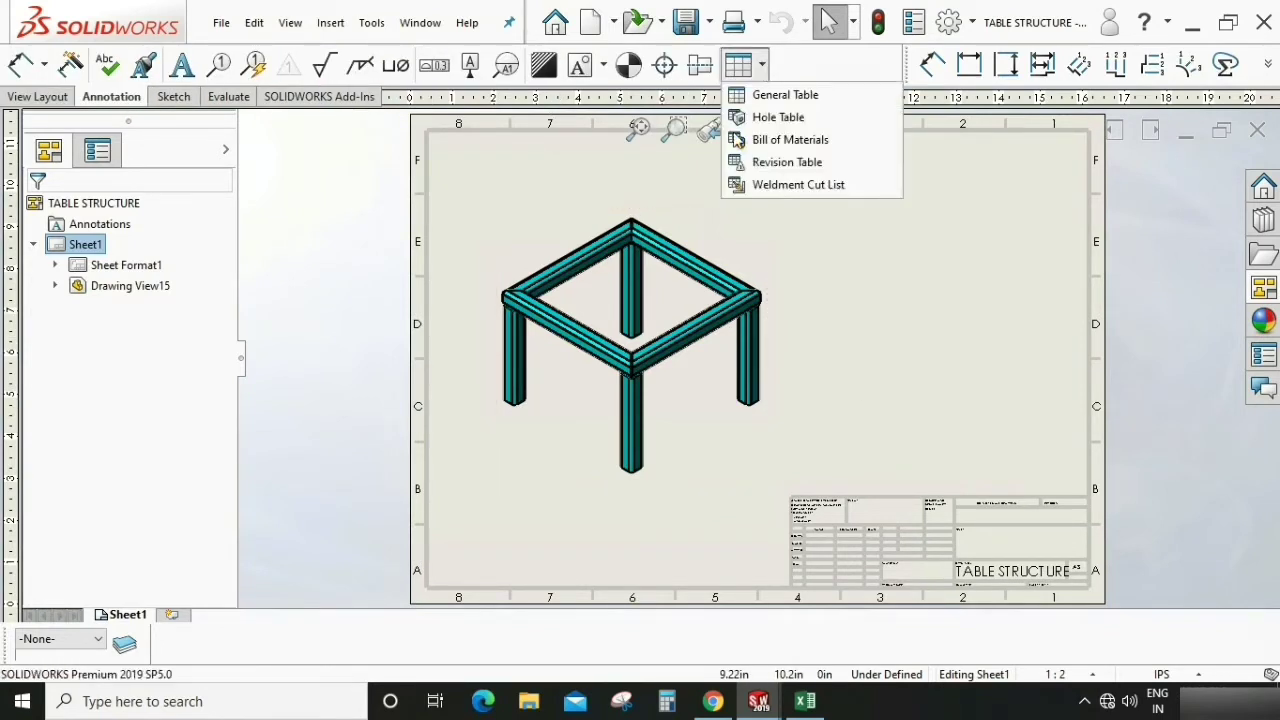
click(779, 186)
click(703, 423)
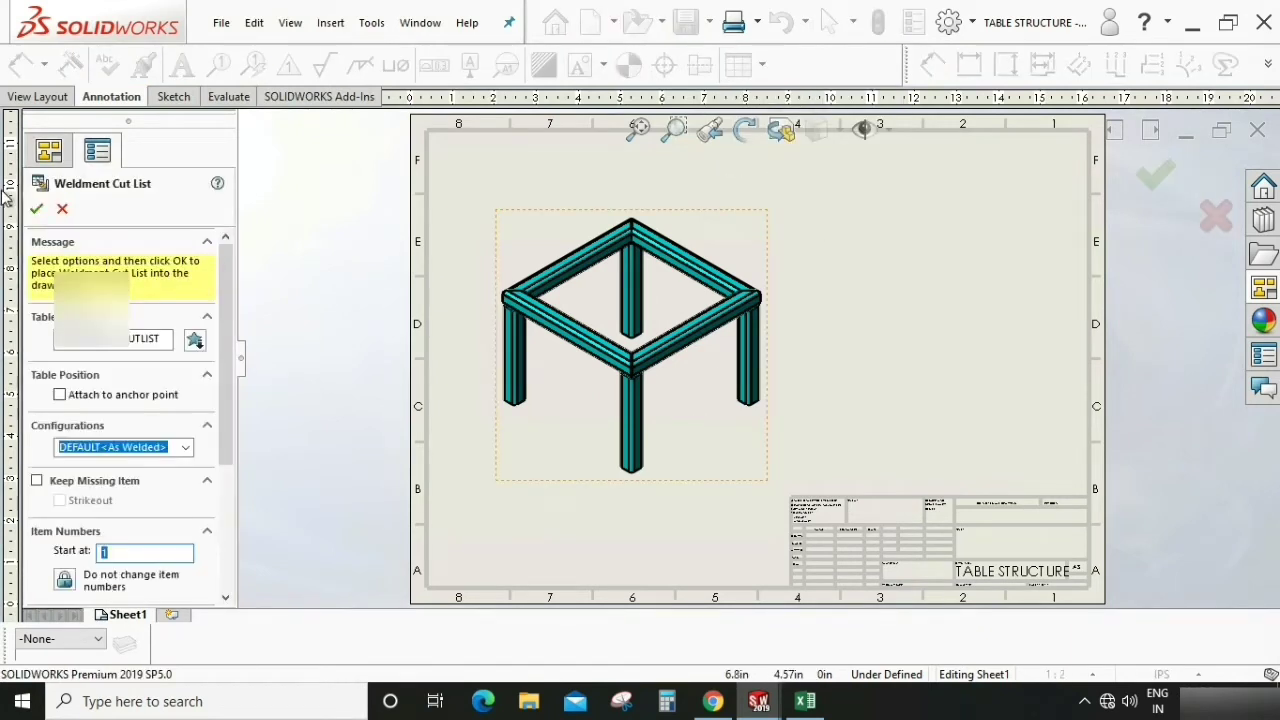
click(38, 210)
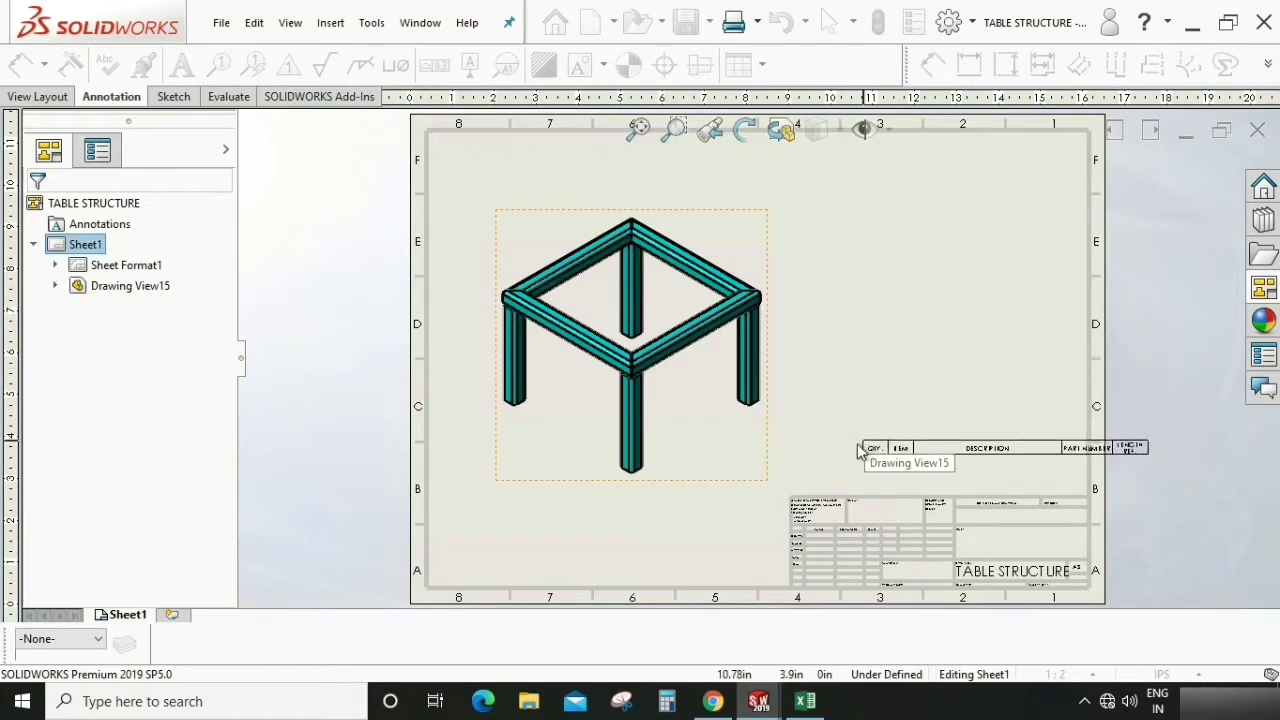
click(789, 474)
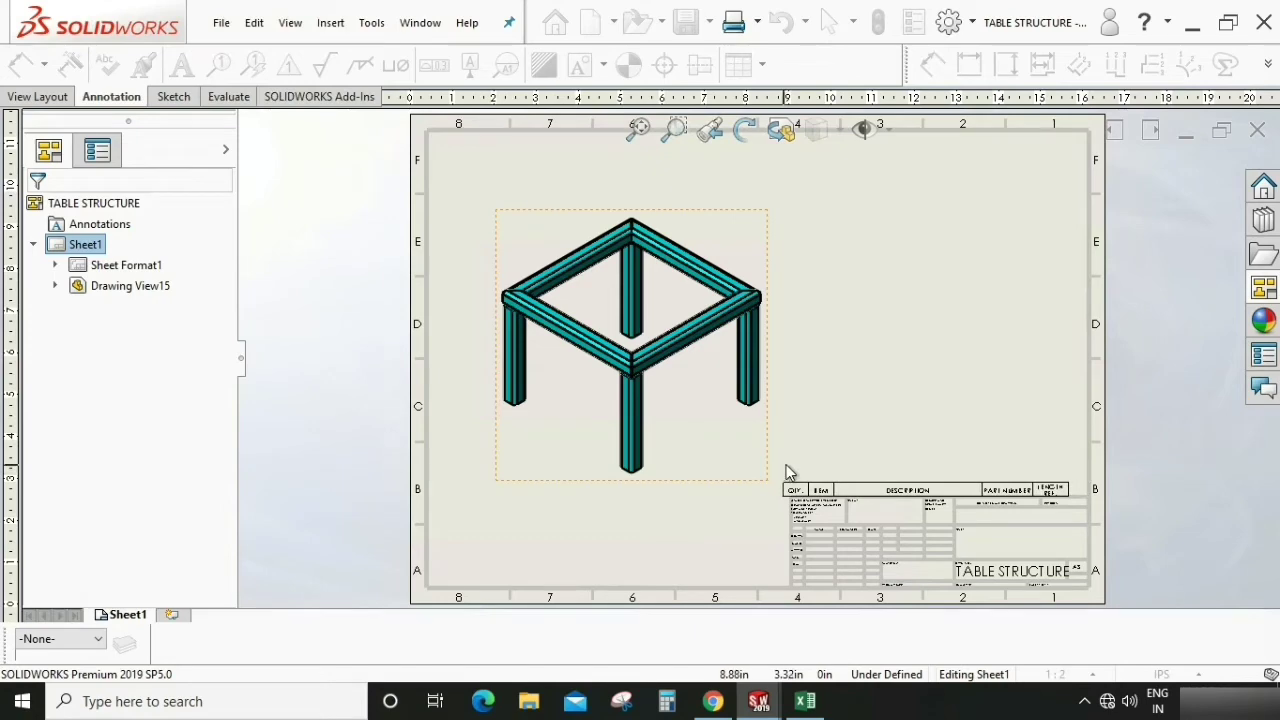
Widen the cut list table to the title block's edge and fit the sheet
scroll(990, 488, down, 4)
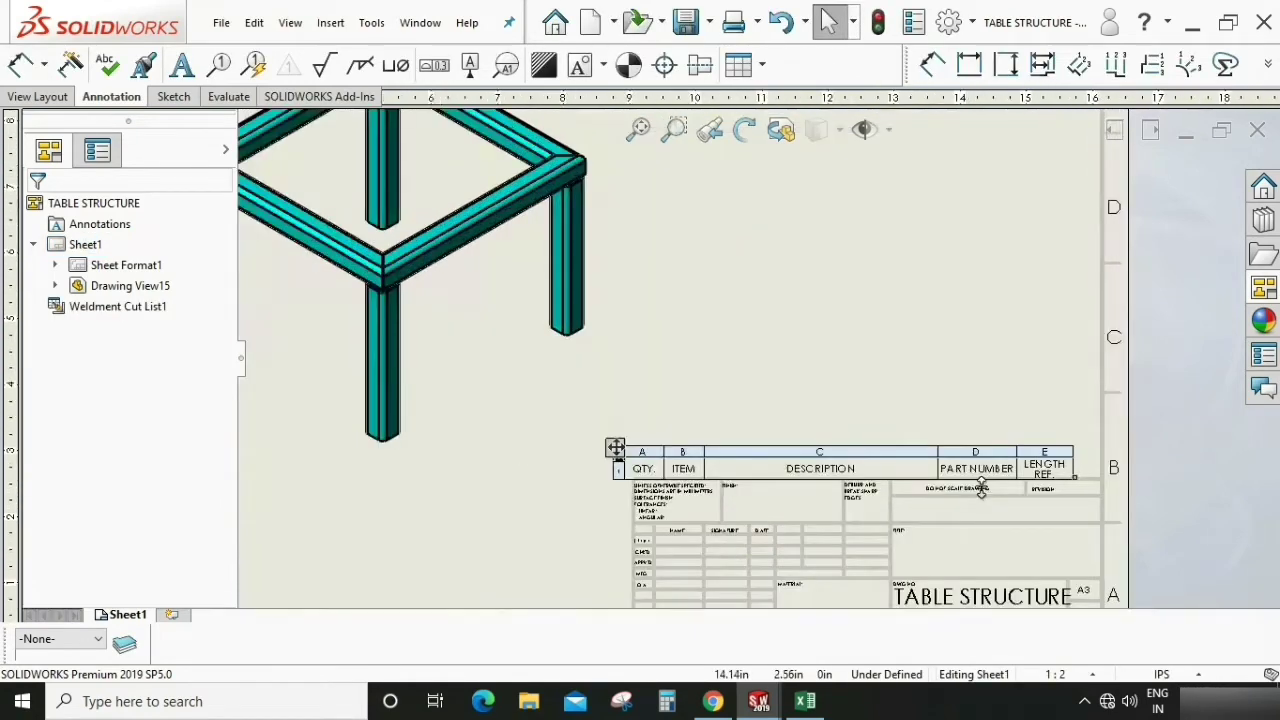
scroll(981, 488, down, 1)
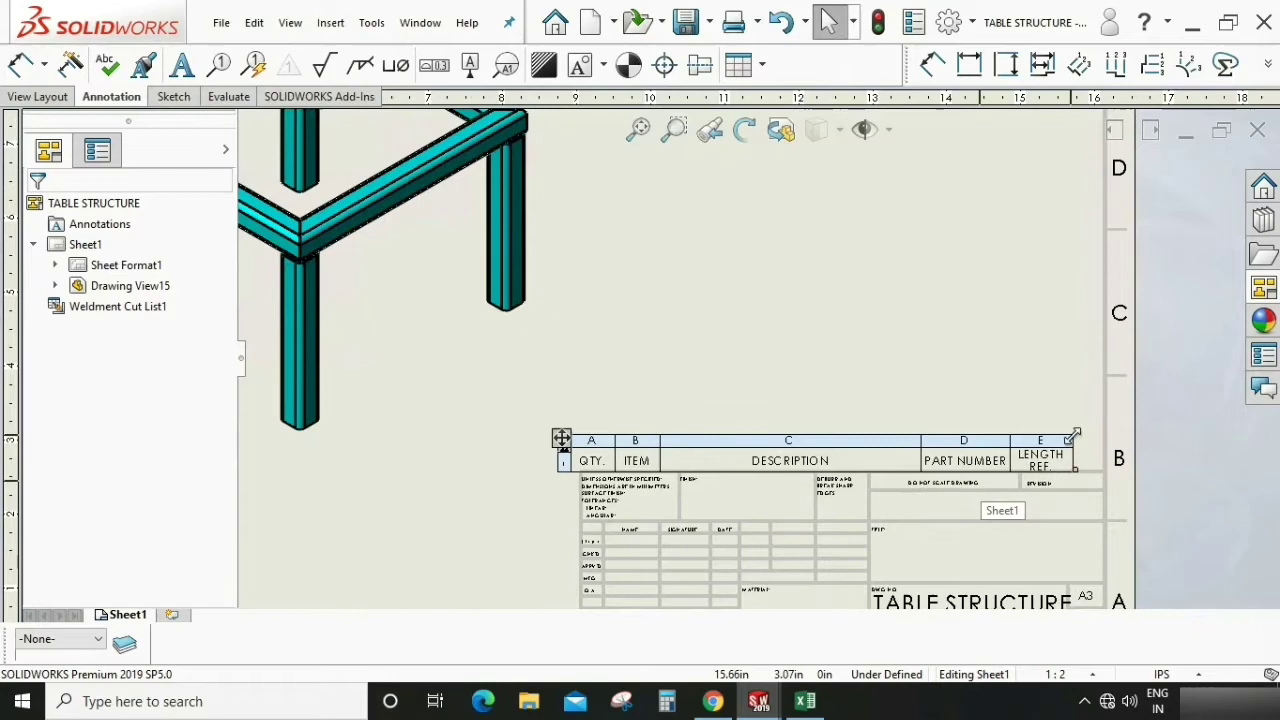
drag(1075, 437, 1105, 430)
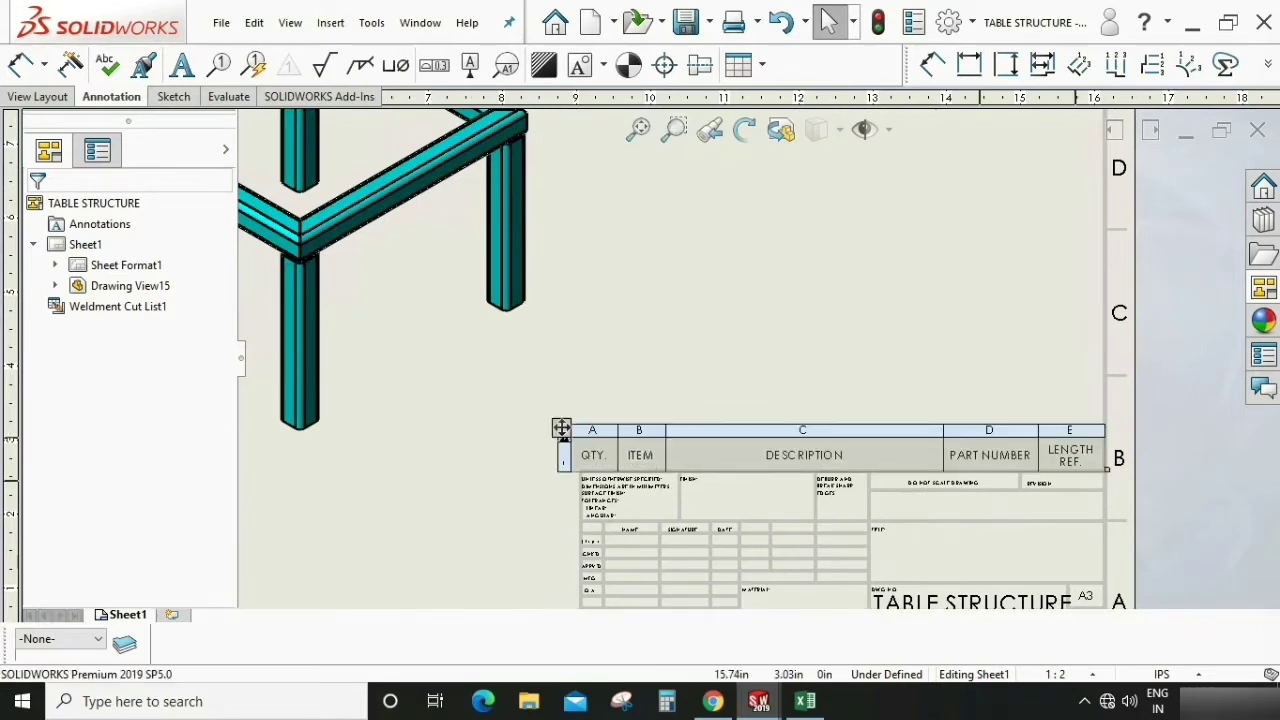
key(f)
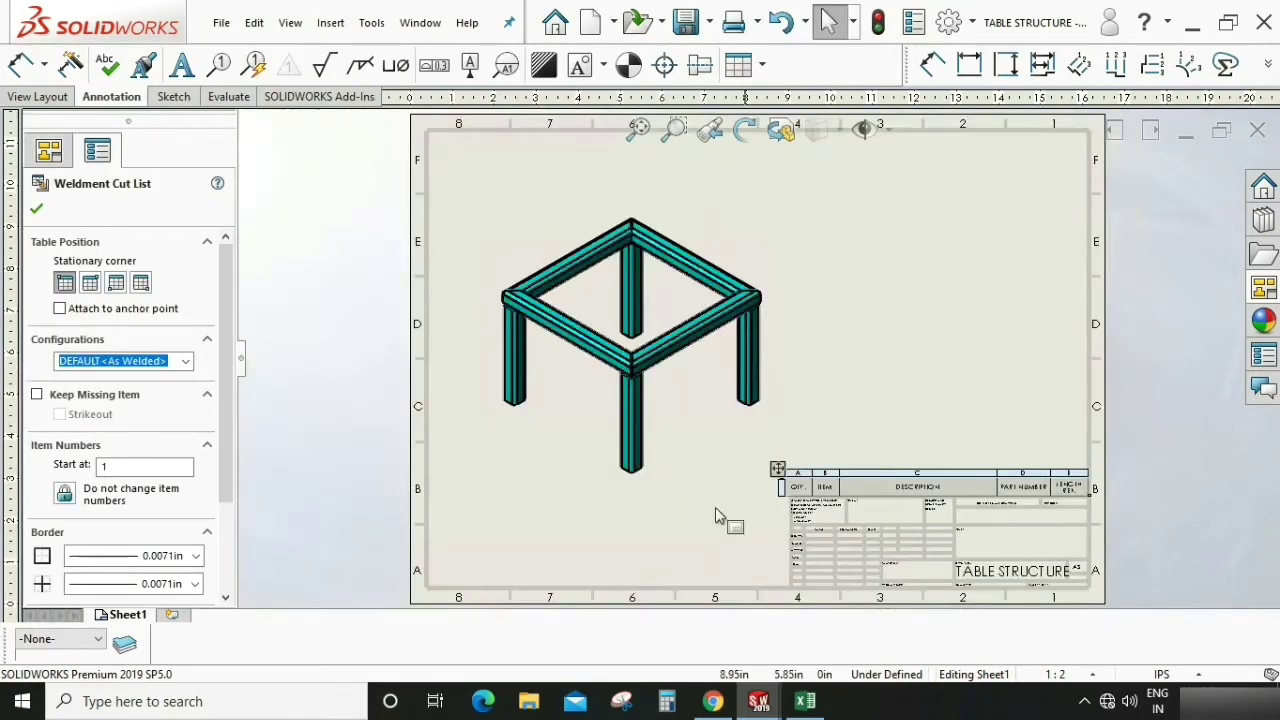
click(697, 540)
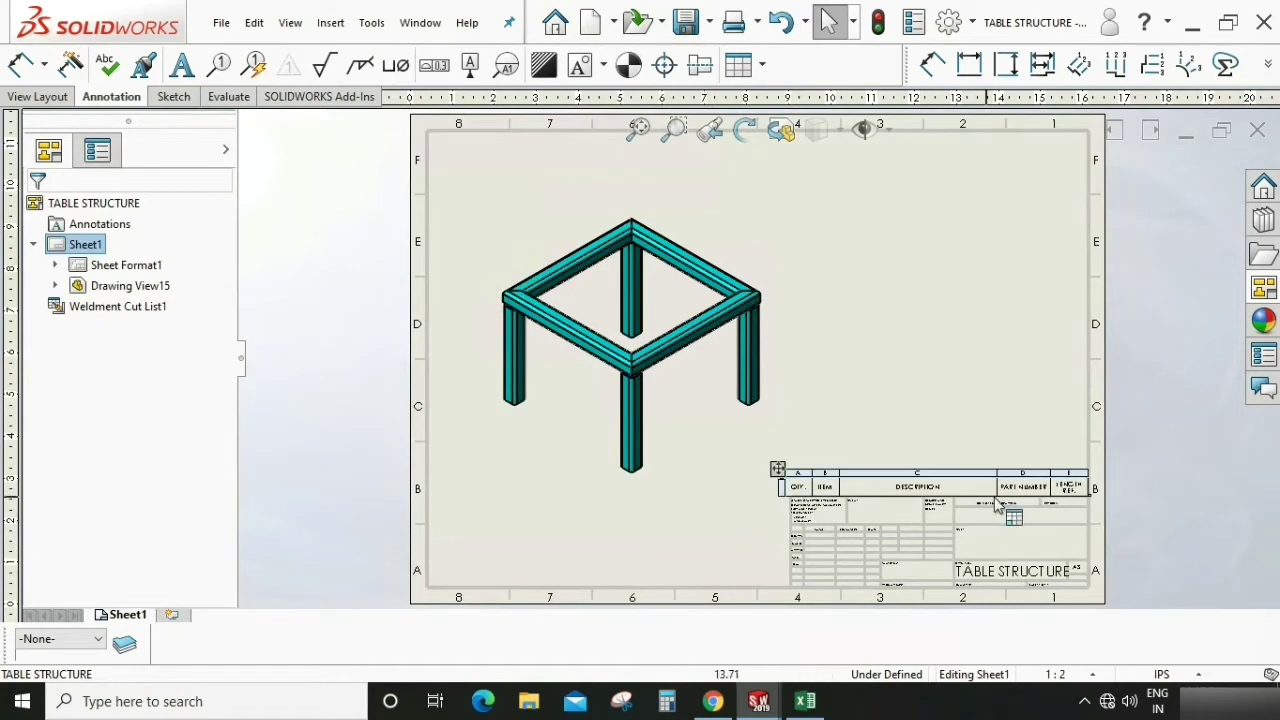
scroll(1080, 552, down, 1)
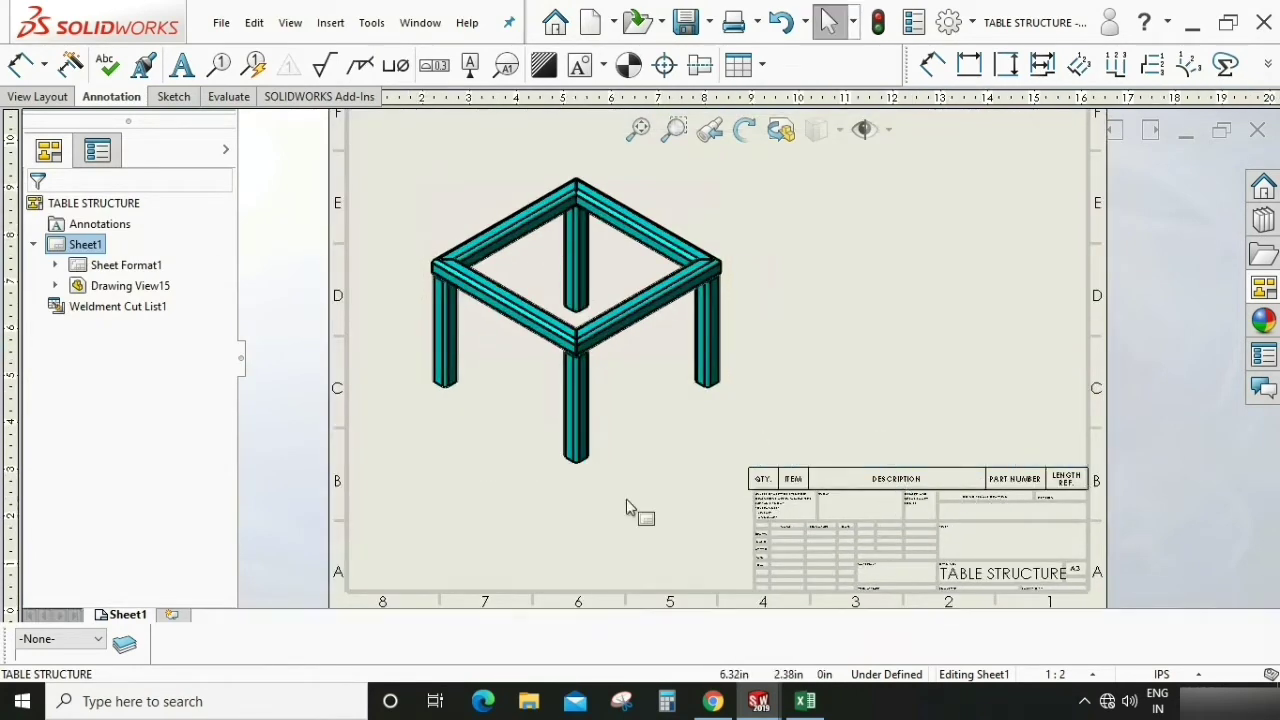
key(f)
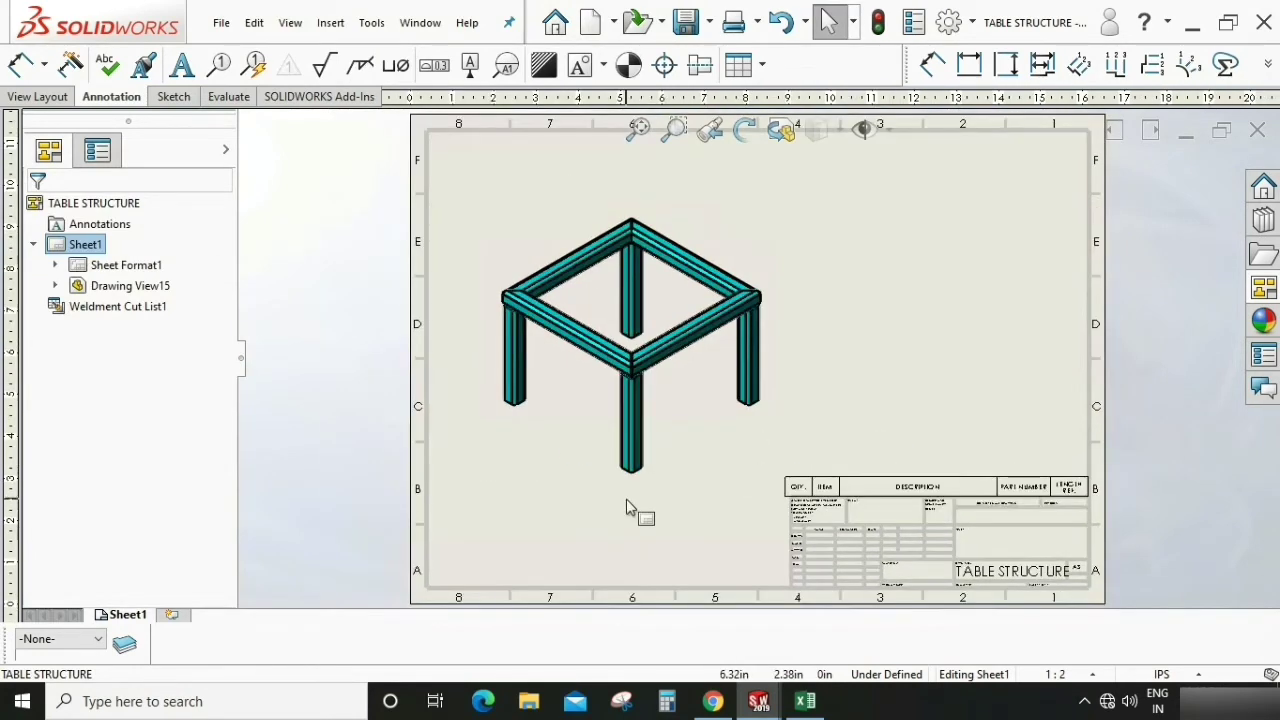
click(700, 437)
Open the TABLE STRUCTURE part from the view and assign AISI 304 as its material
click(750, 382)
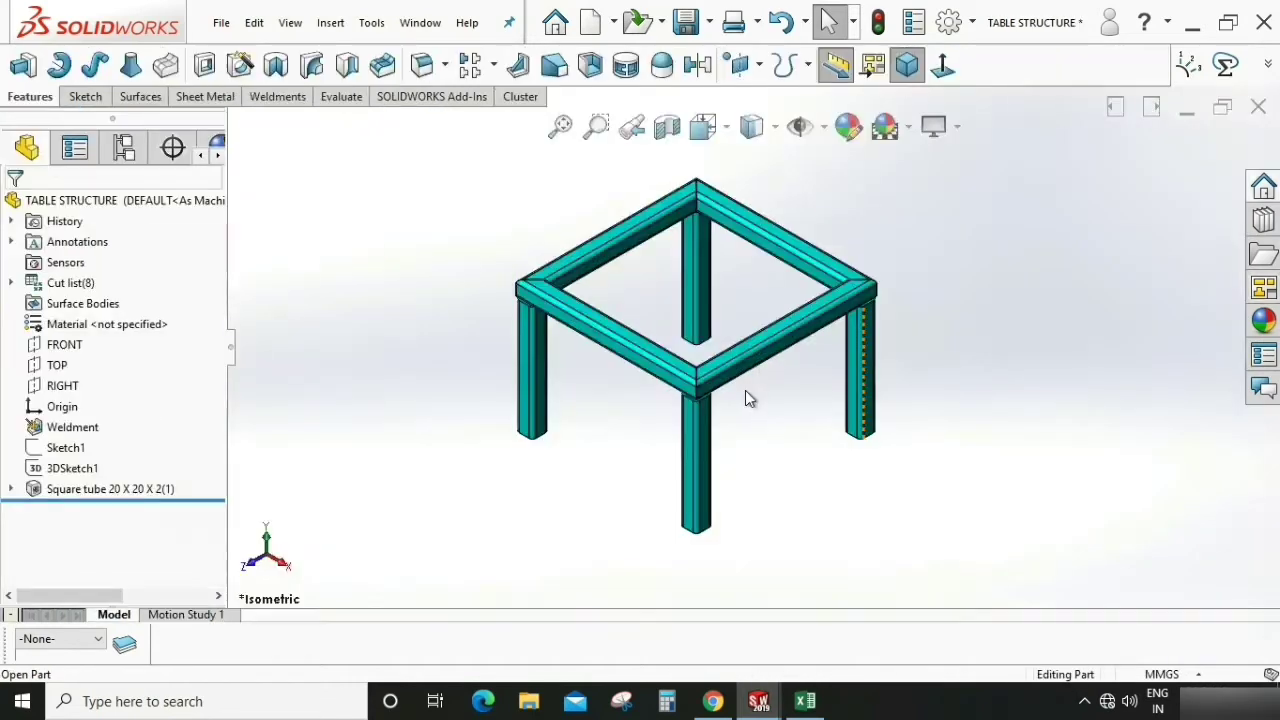
click(88, 330)
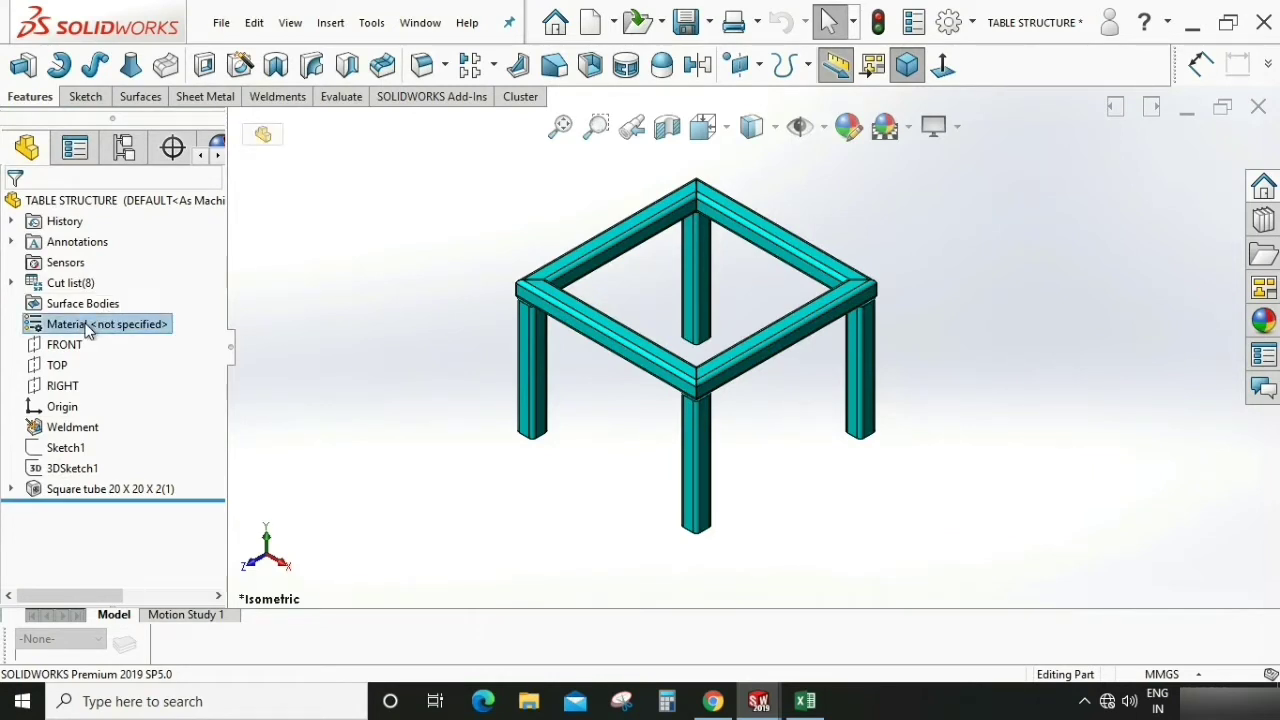
right_click(88, 330)
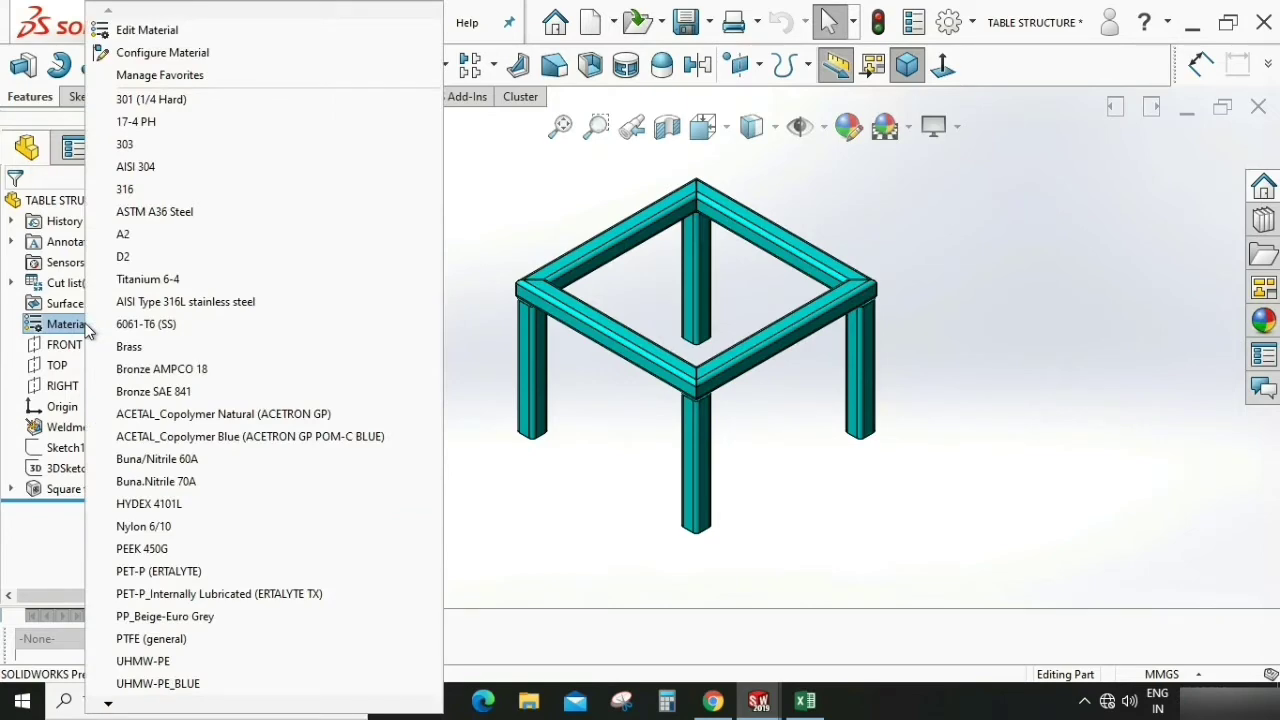
click(163, 30)
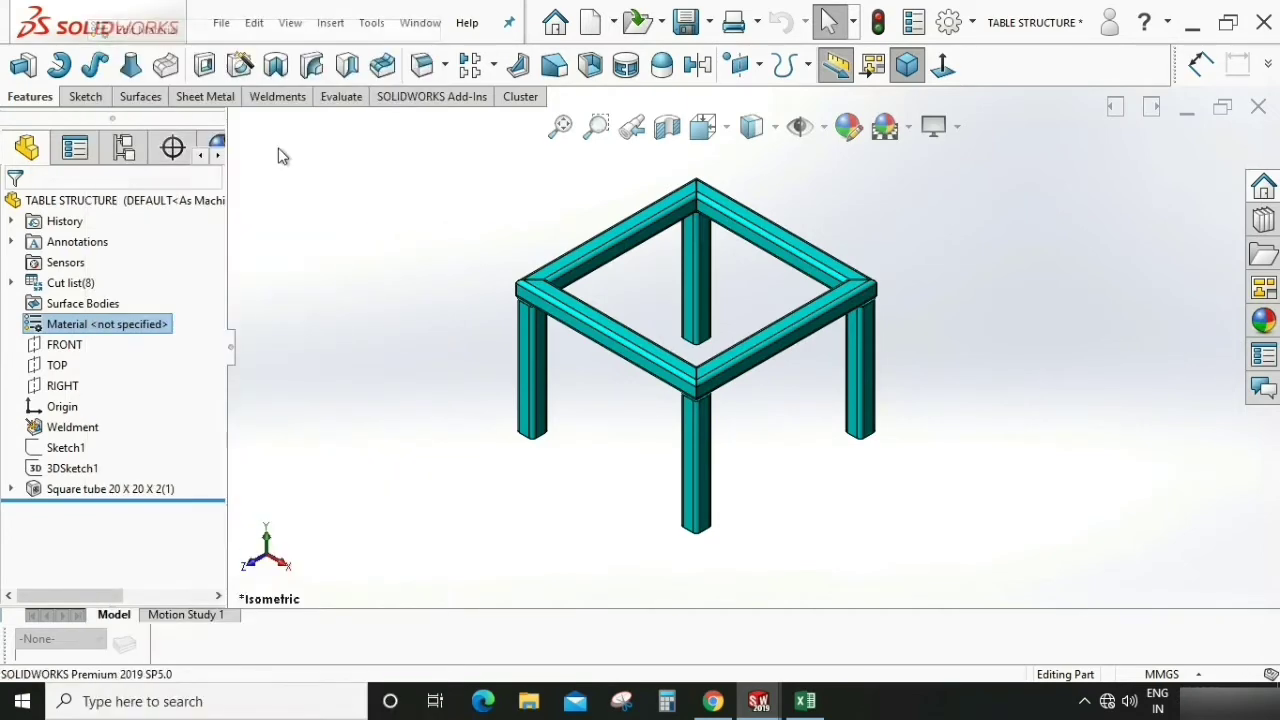
click(720, 391)
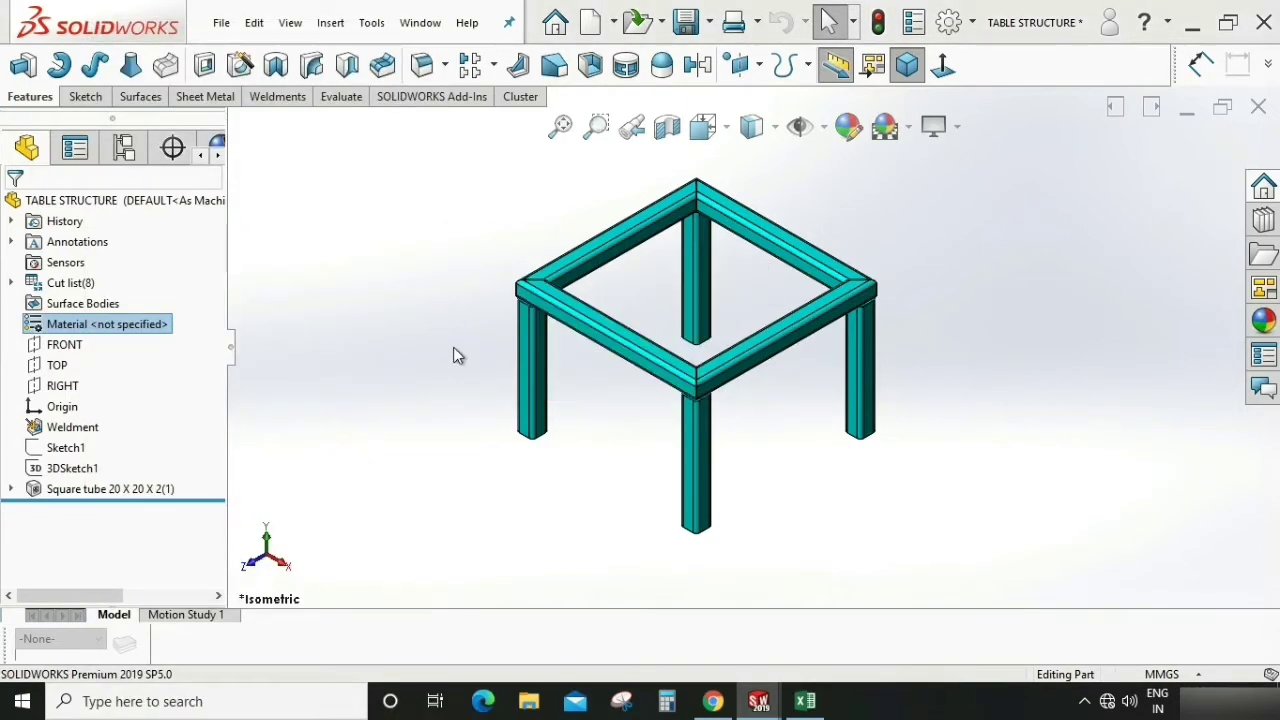
click(392, 331)
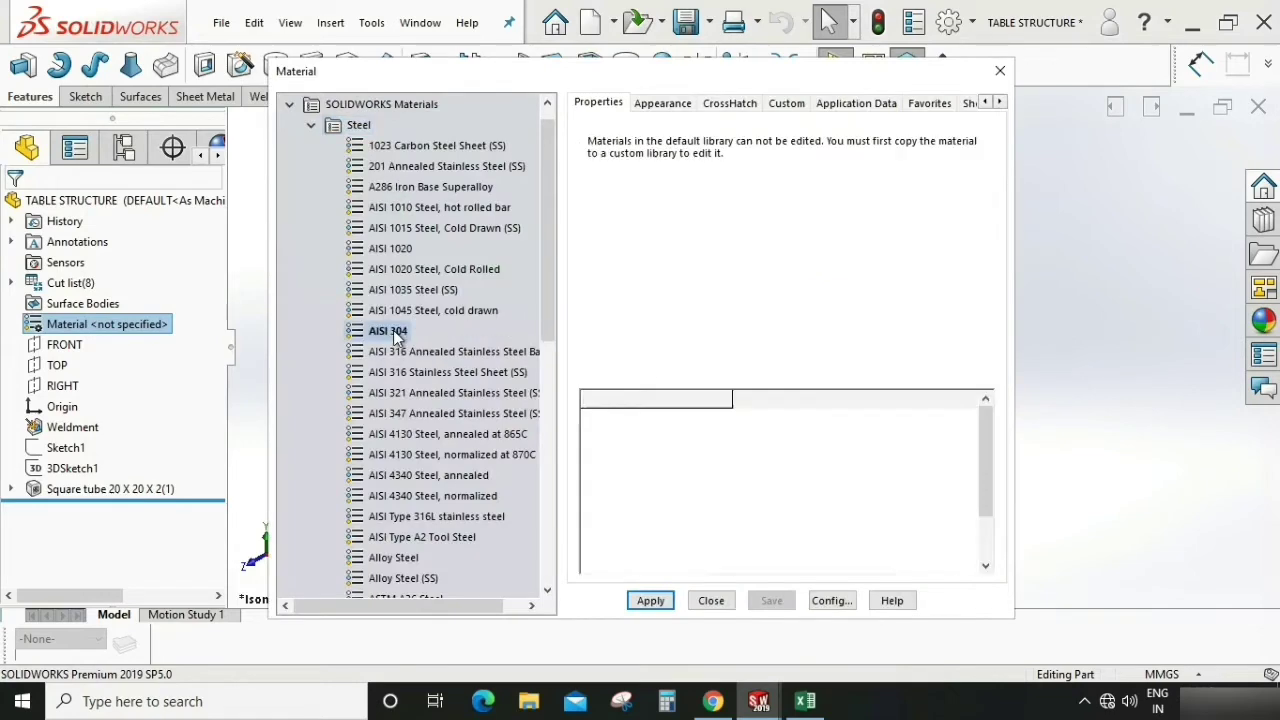
click(651, 601)
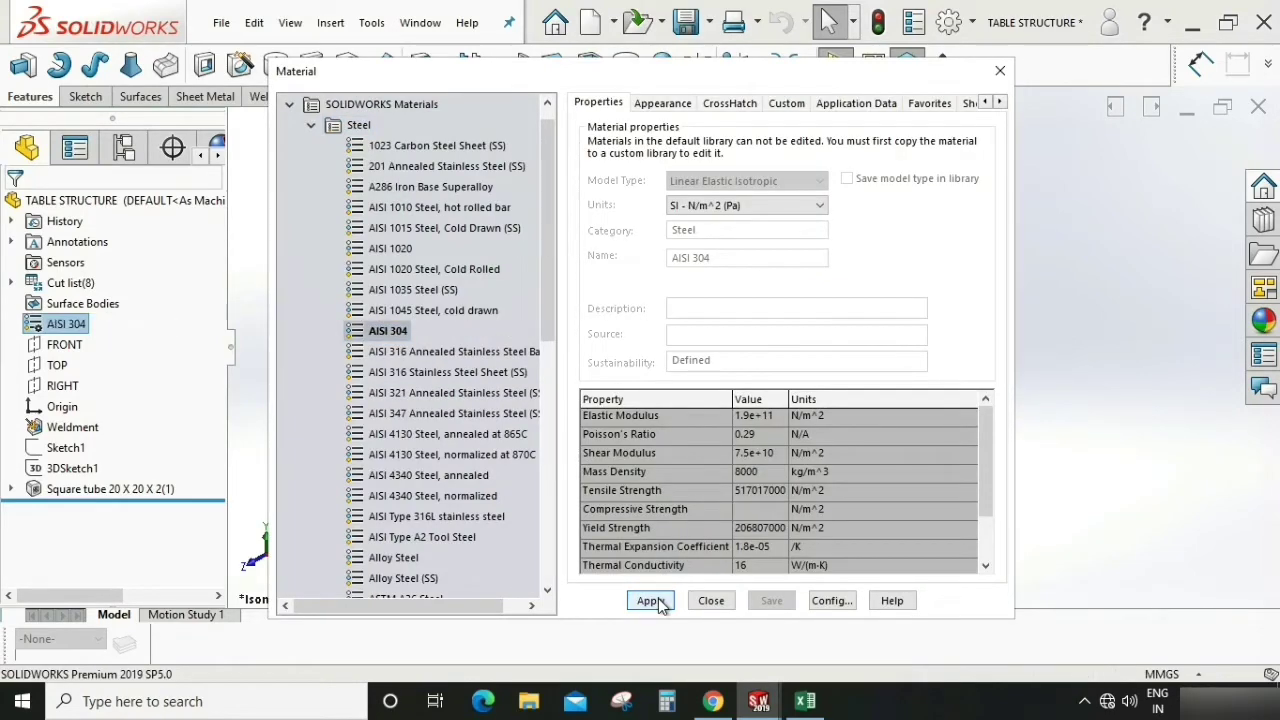
click(711, 601)
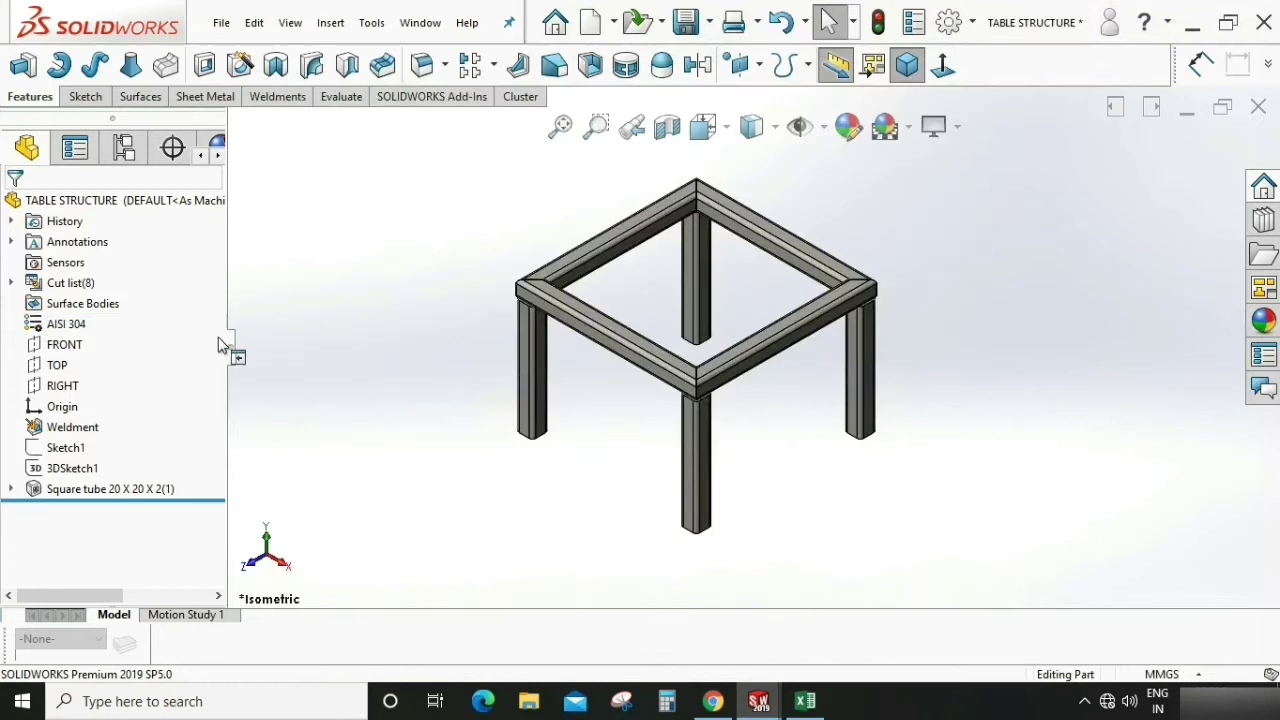
Apply the cyan colour swatch to the part's appearance
click(848, 127)
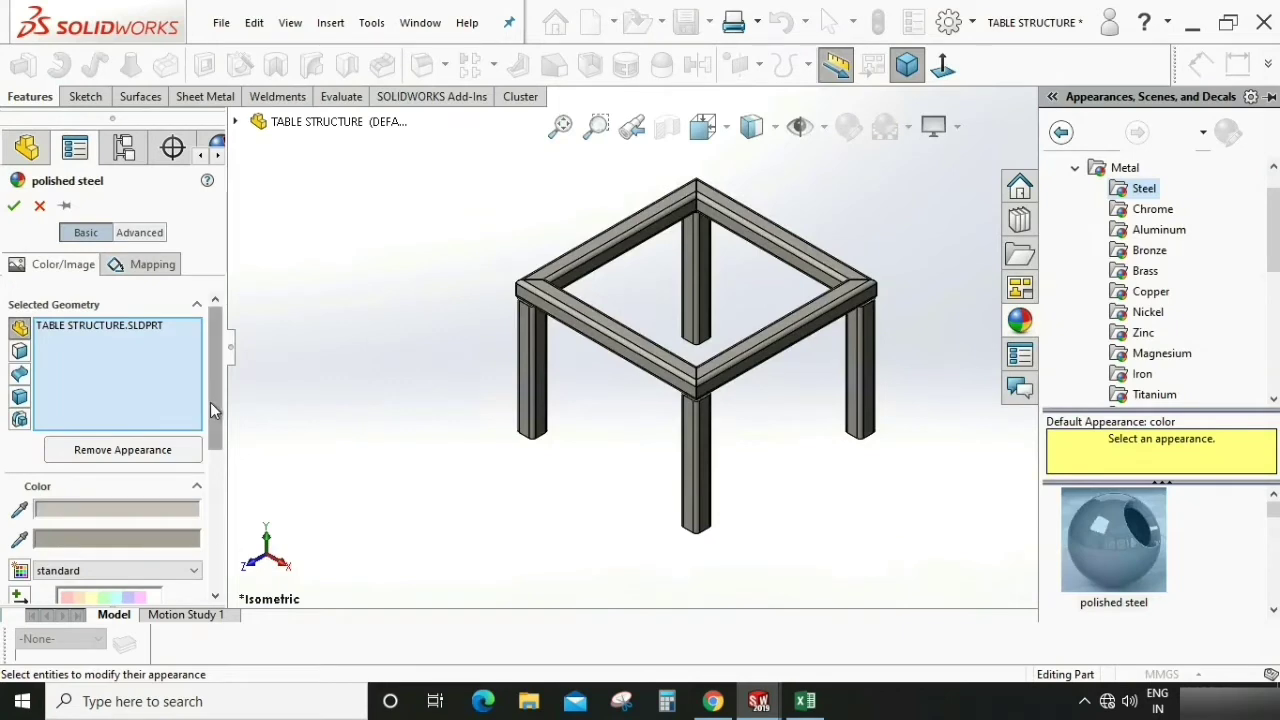
drag(212, 402, 205, 480)
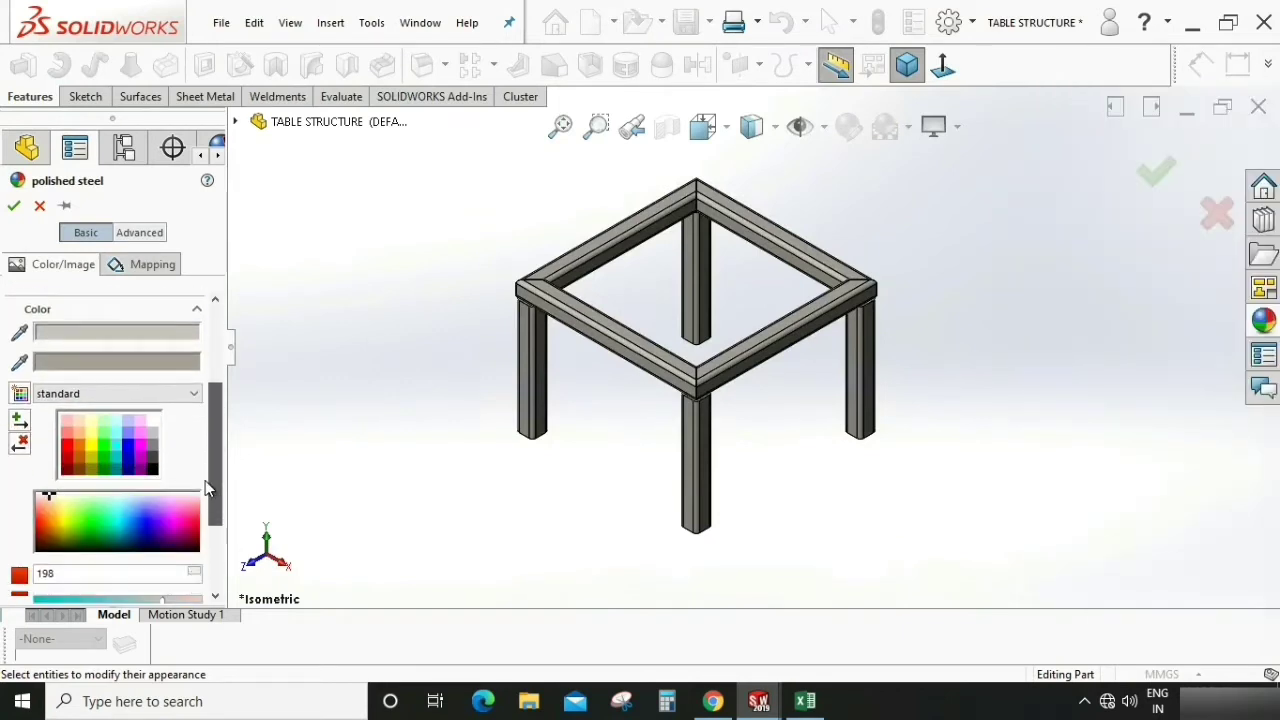
click(119, 440)
click(11, 207)
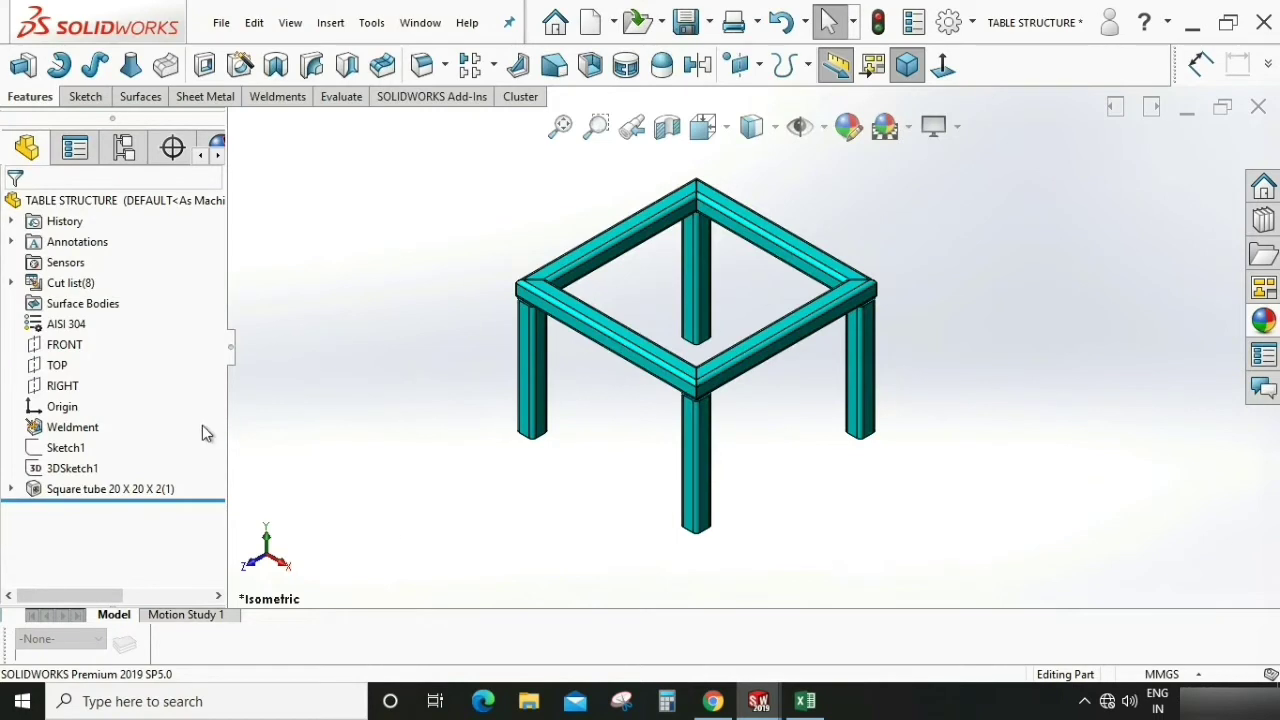
In Cut-List-Item1 properties, set Description_wld to TUBE 1 and Part_Number_wld to 1200
click(11, 283)
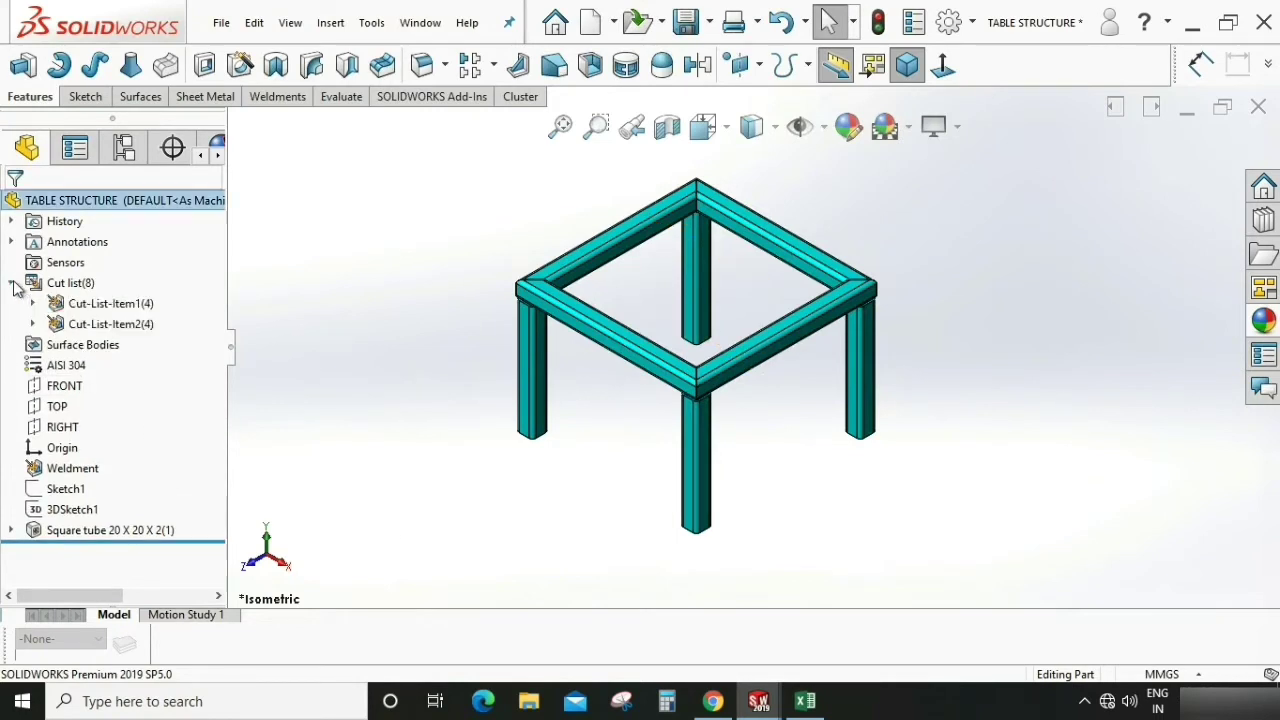
click(82, 306)
right_click(84, 312)
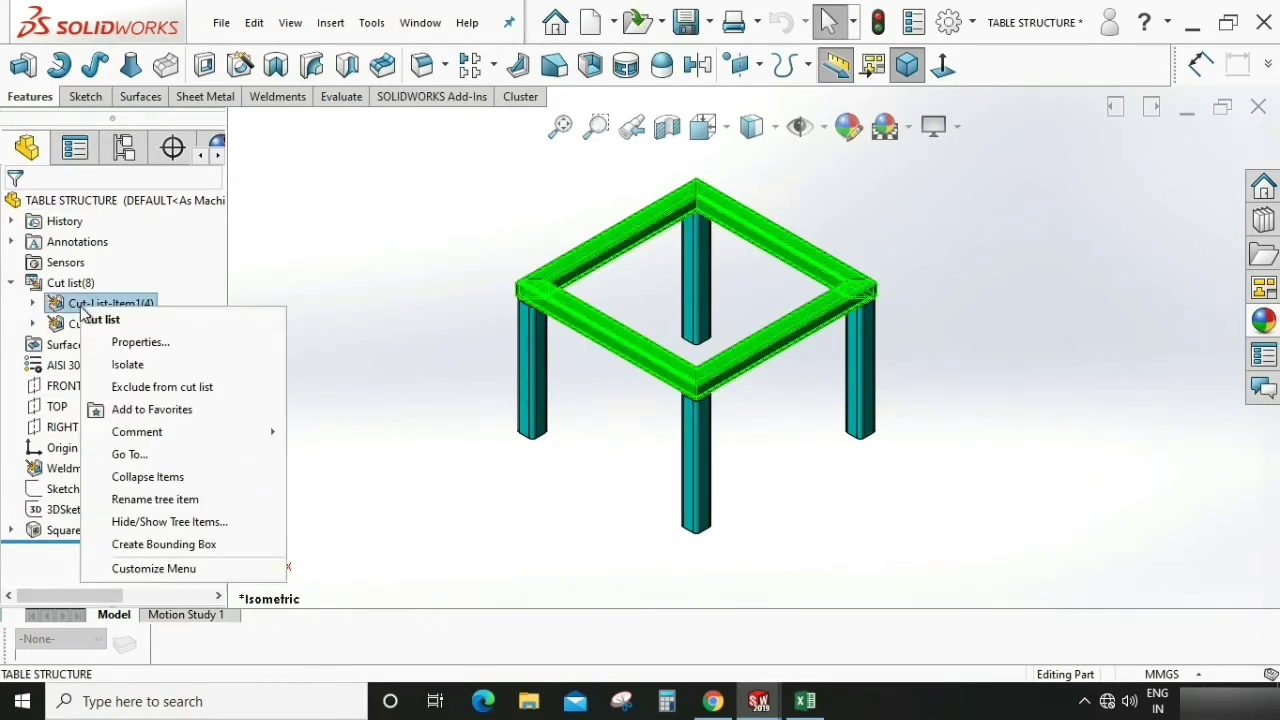
click(171, 341)
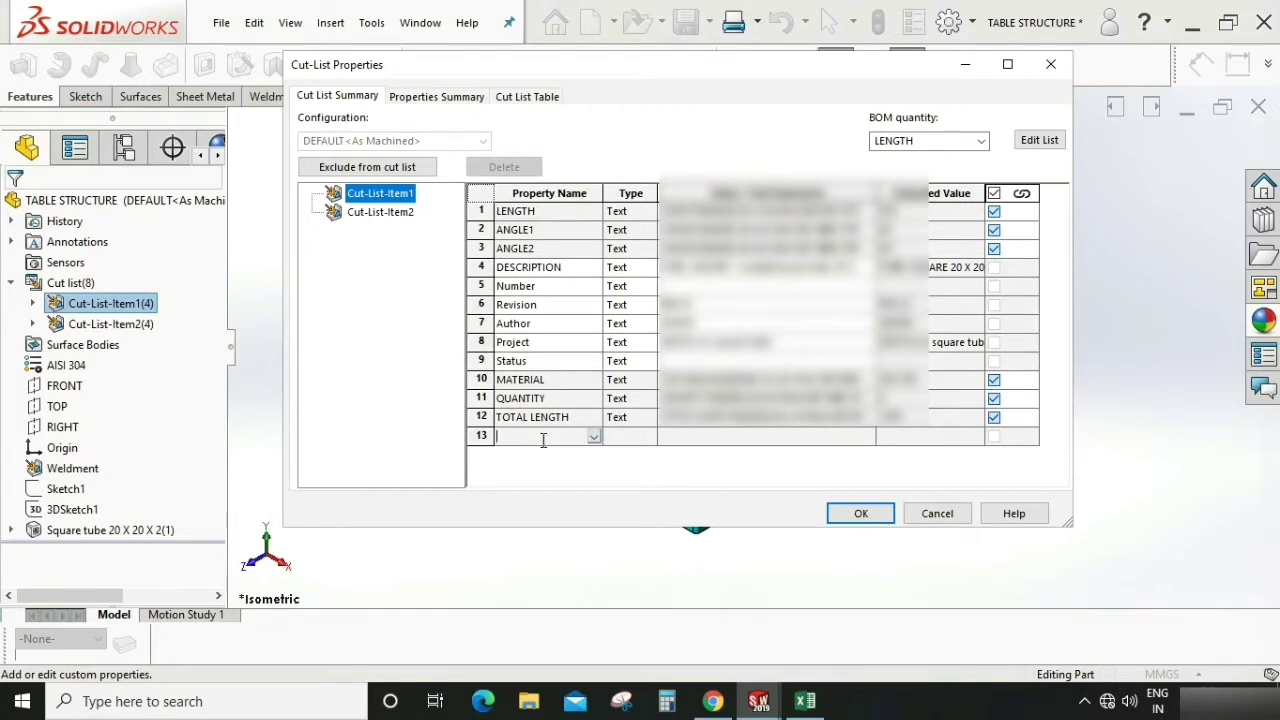
click(594, 436)
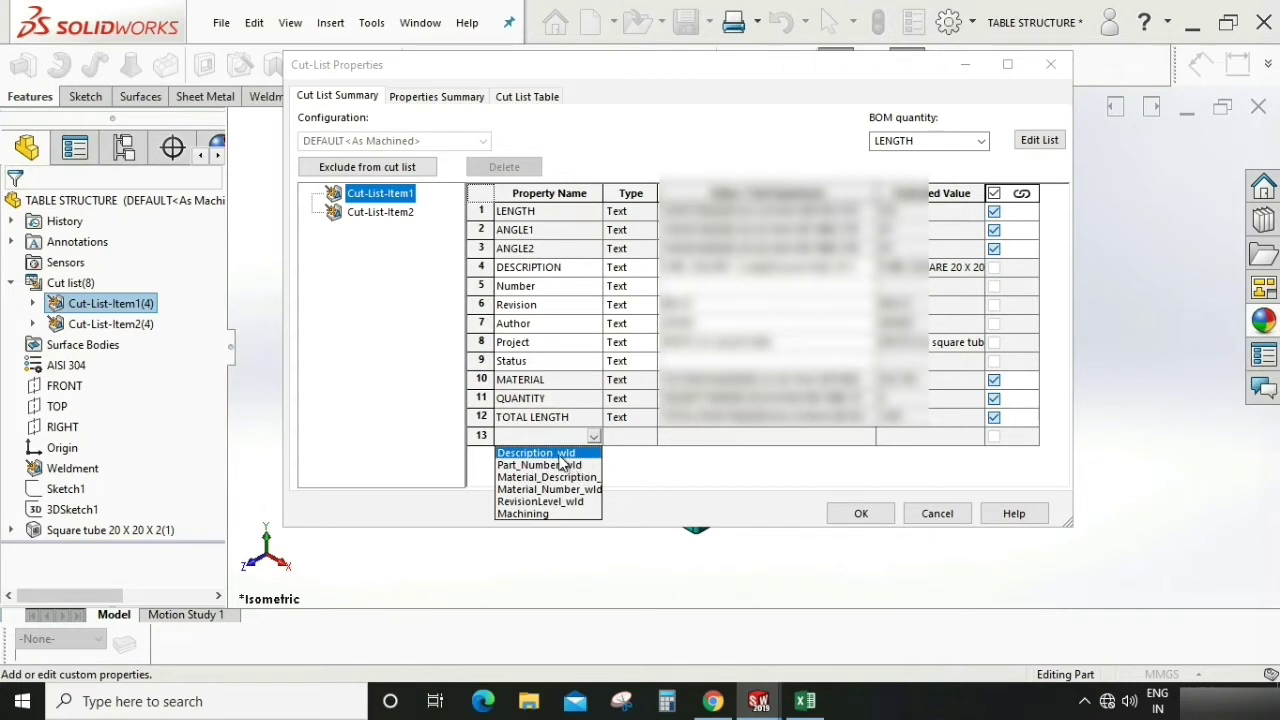
click(561, 456)
click(669, 440)
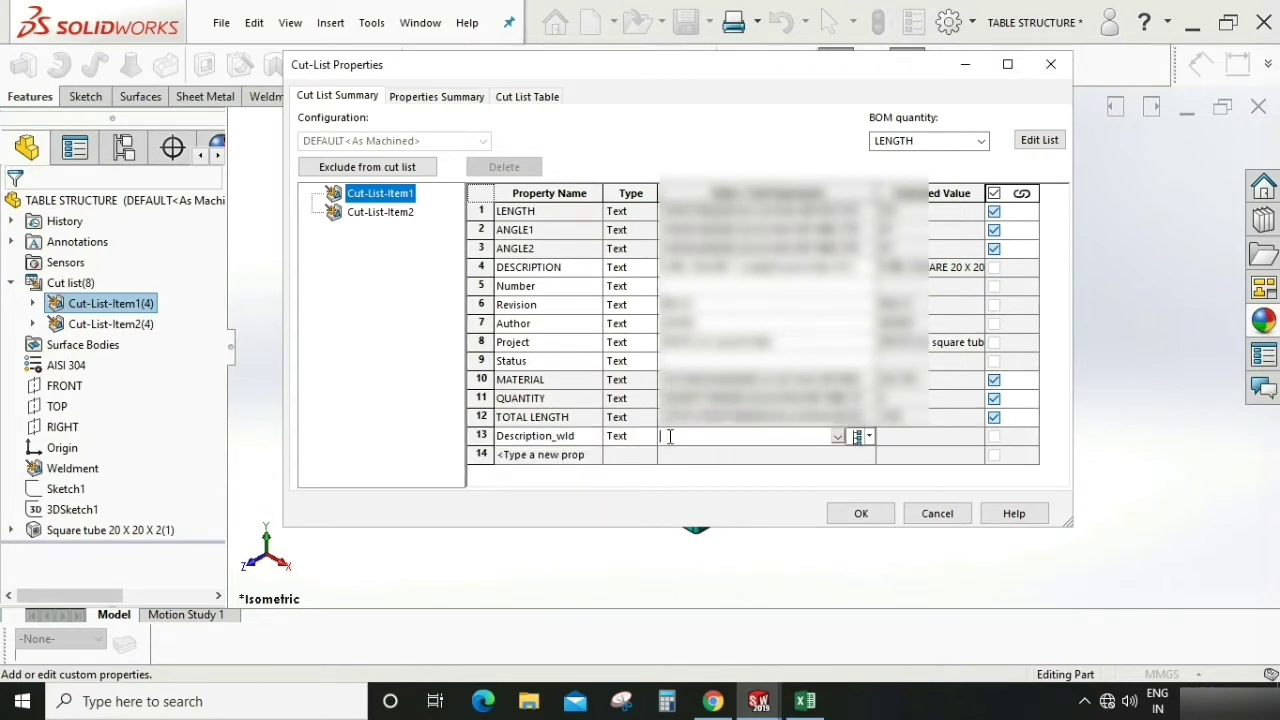
click(585, 458)
click(594, 458)
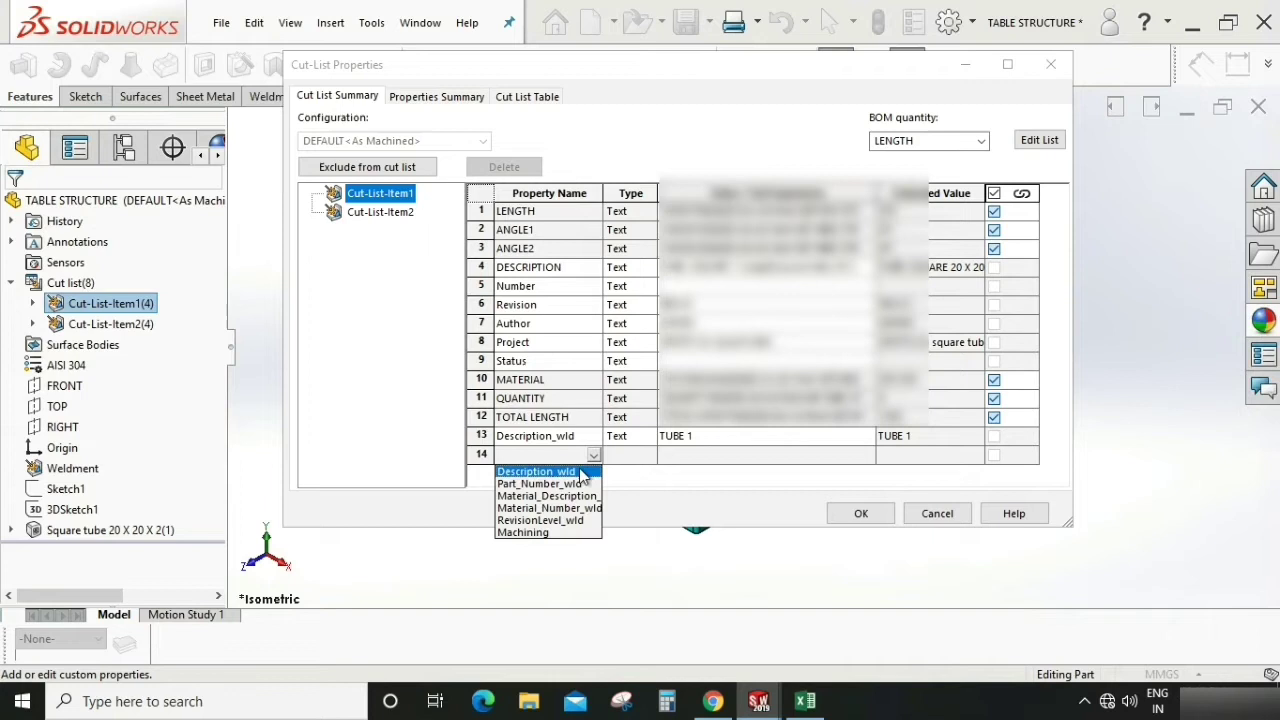
click(540, 484)
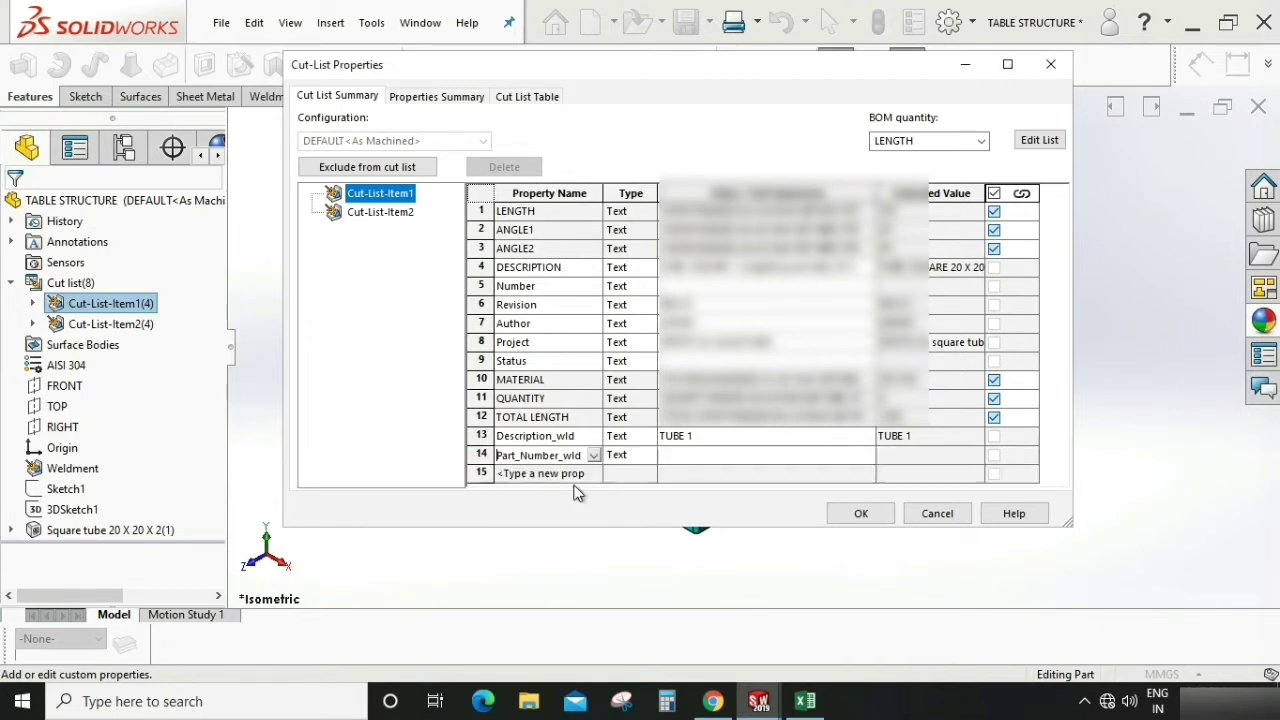
click(700, 456)
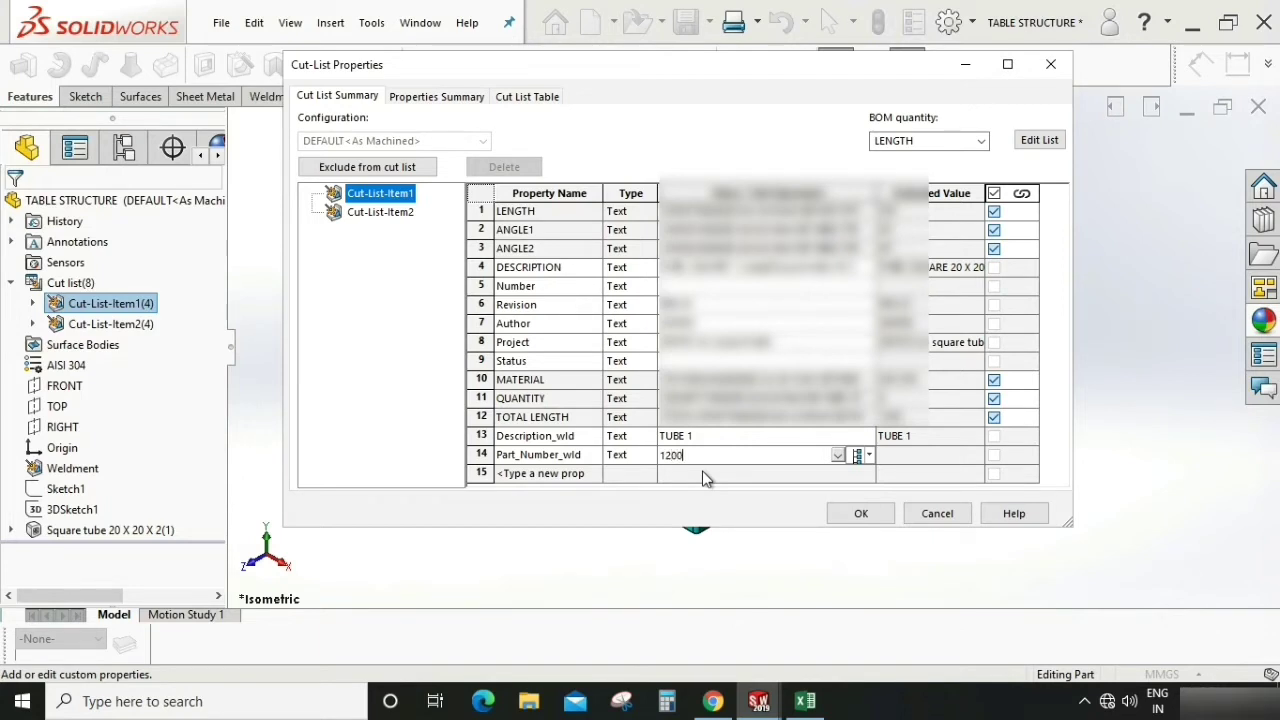
click(852, 511)
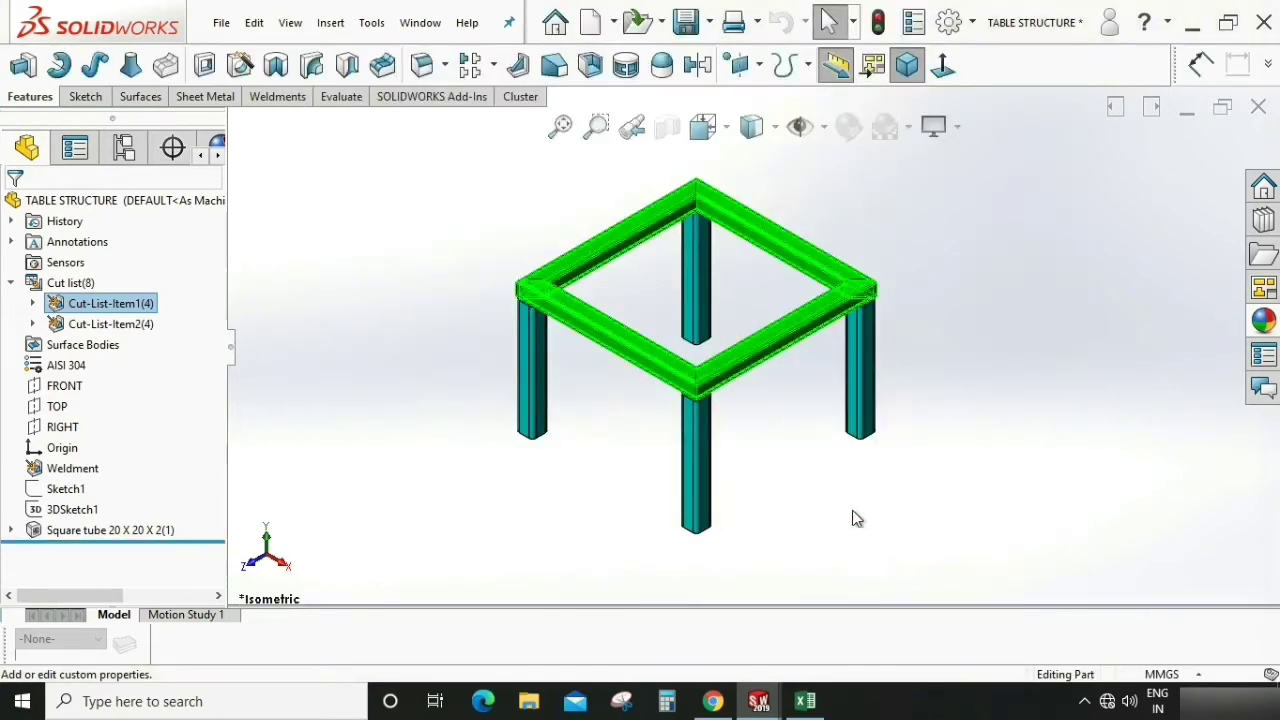
In Cut-List-Item2 properties, set Description_wld to TUBE 2 and add a Part_Number_wld
click(90, 326)
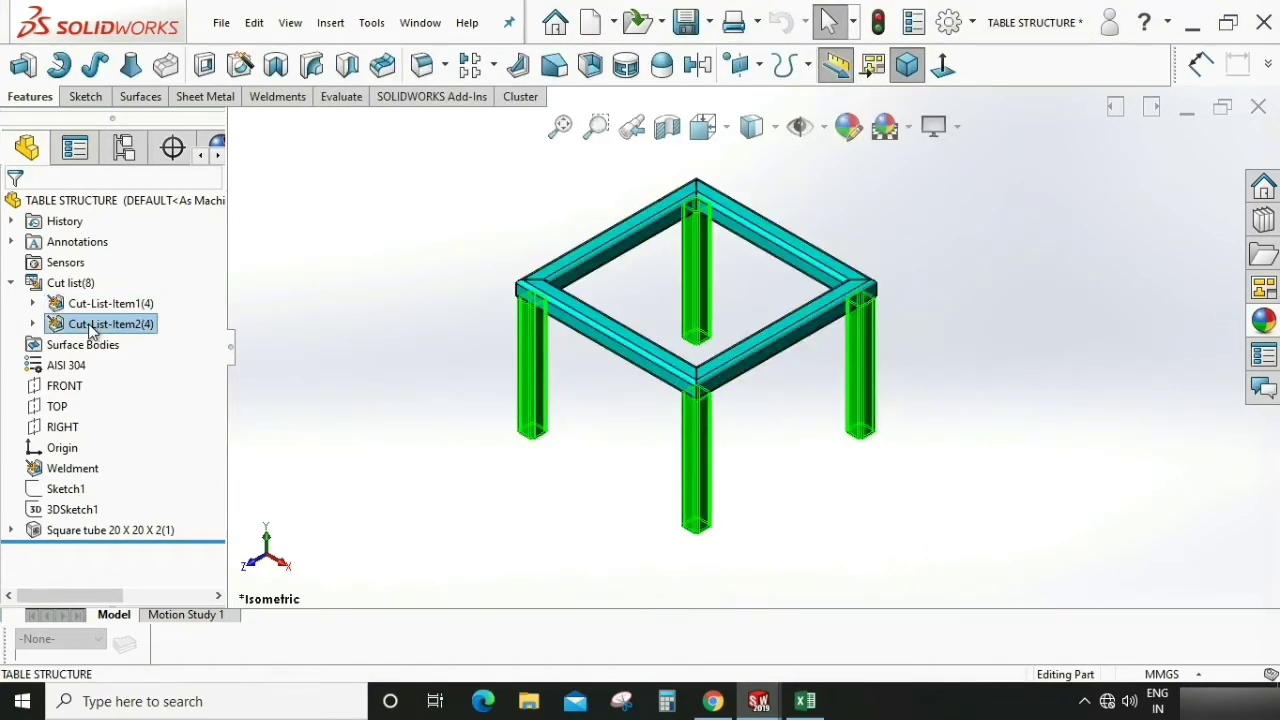
right_click(90, 330)
click(152, 360)
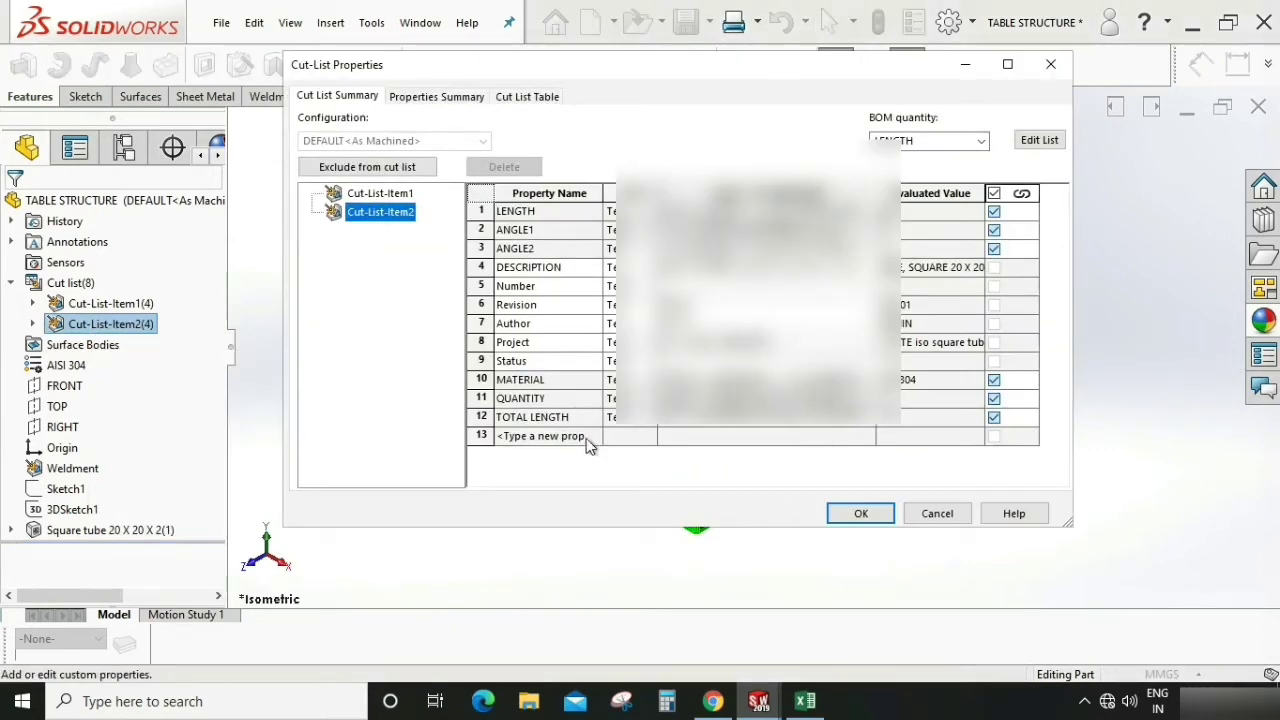
click(528, 440)
click(593, 436)
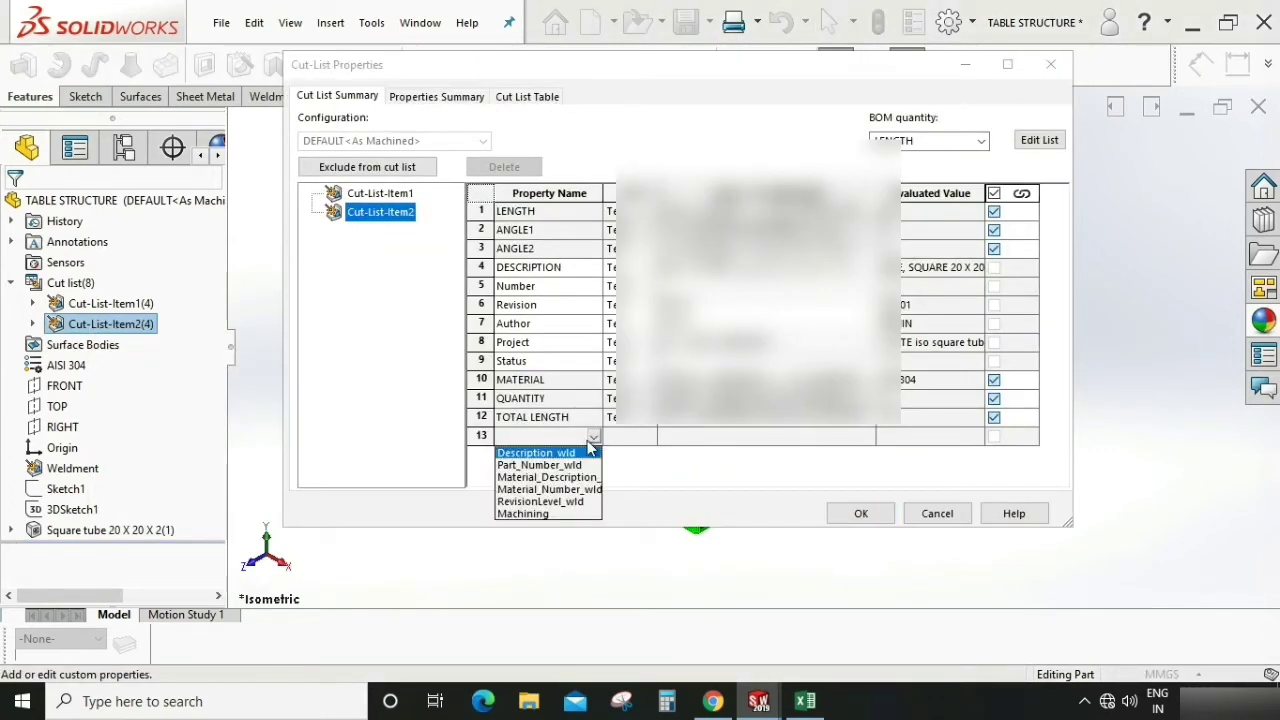
click(569, 455)
click(668, 440)
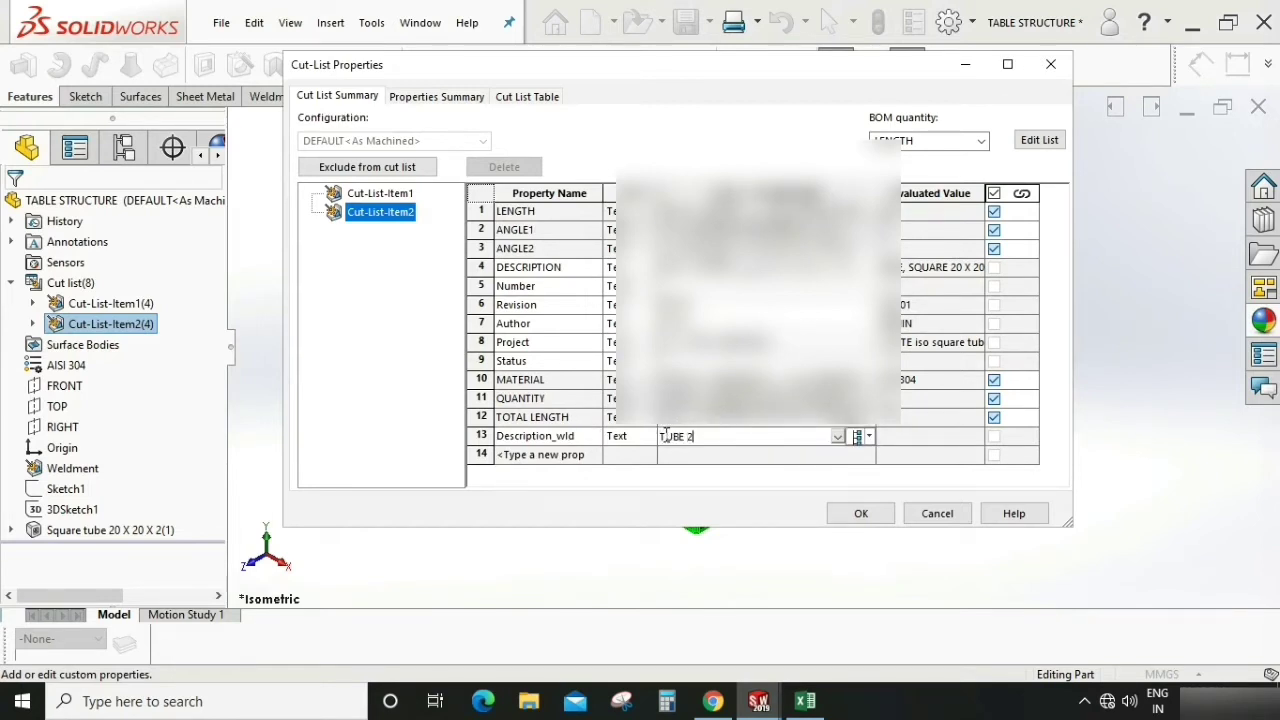
text(TUBE 2)
click(577, 456)
click(593, 455)
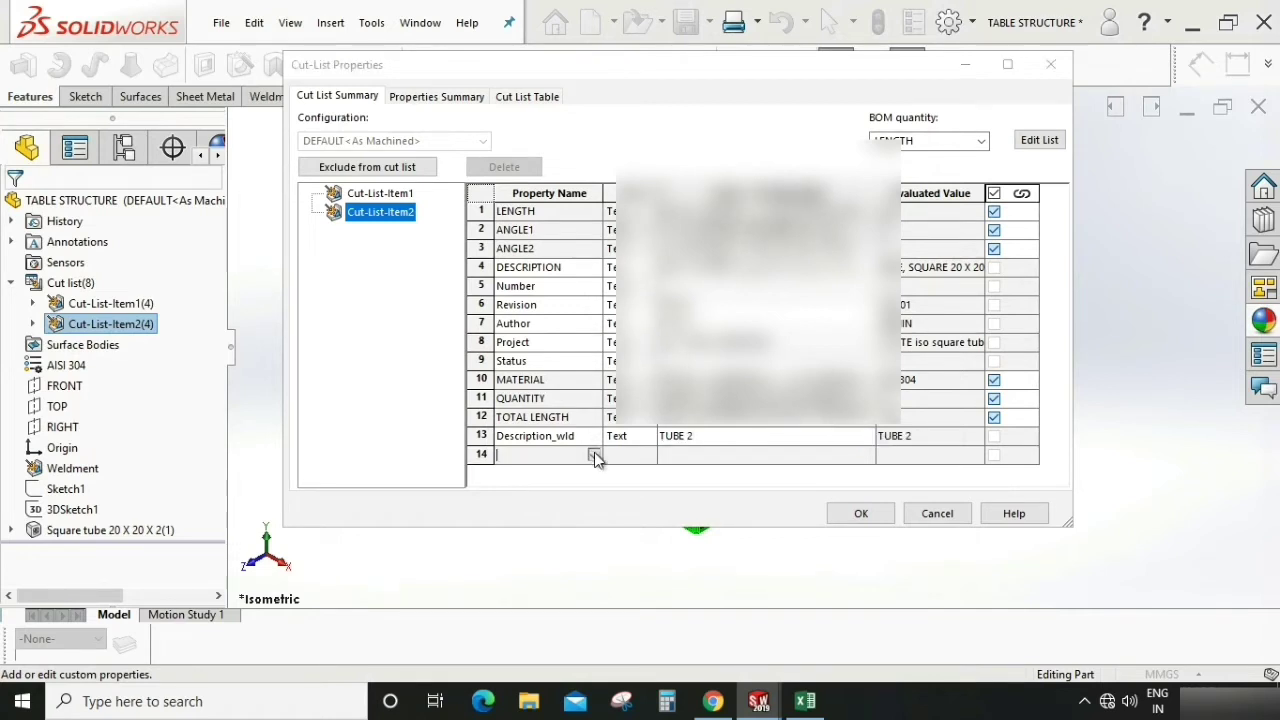
click(570, 484)
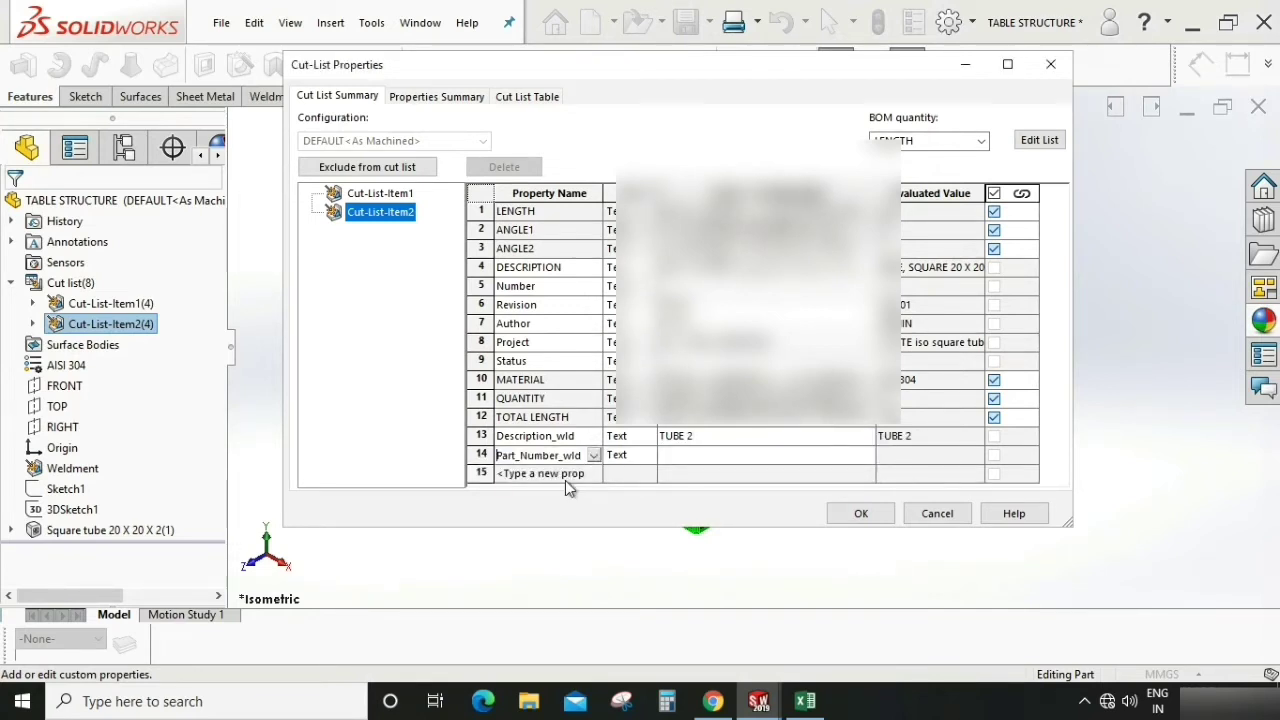
click(675, 455)
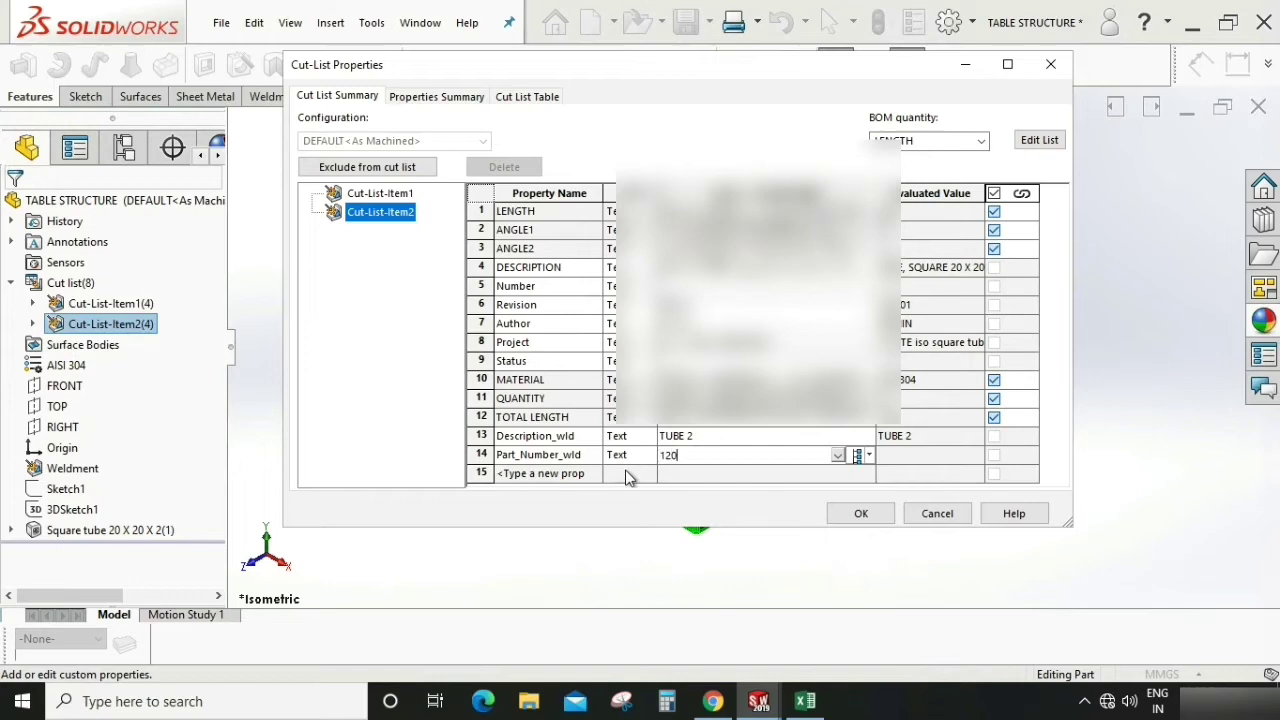
click(860, 513)
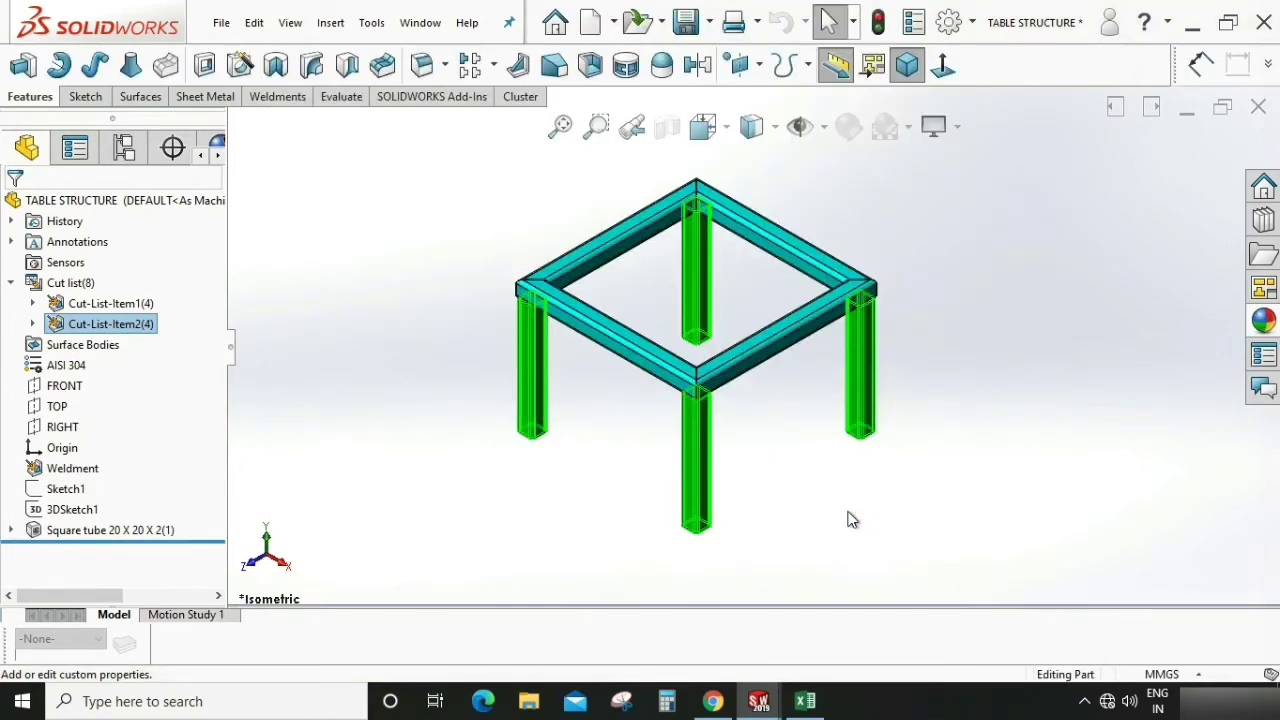
Save the part and open its drawing
key(ctrl+s)
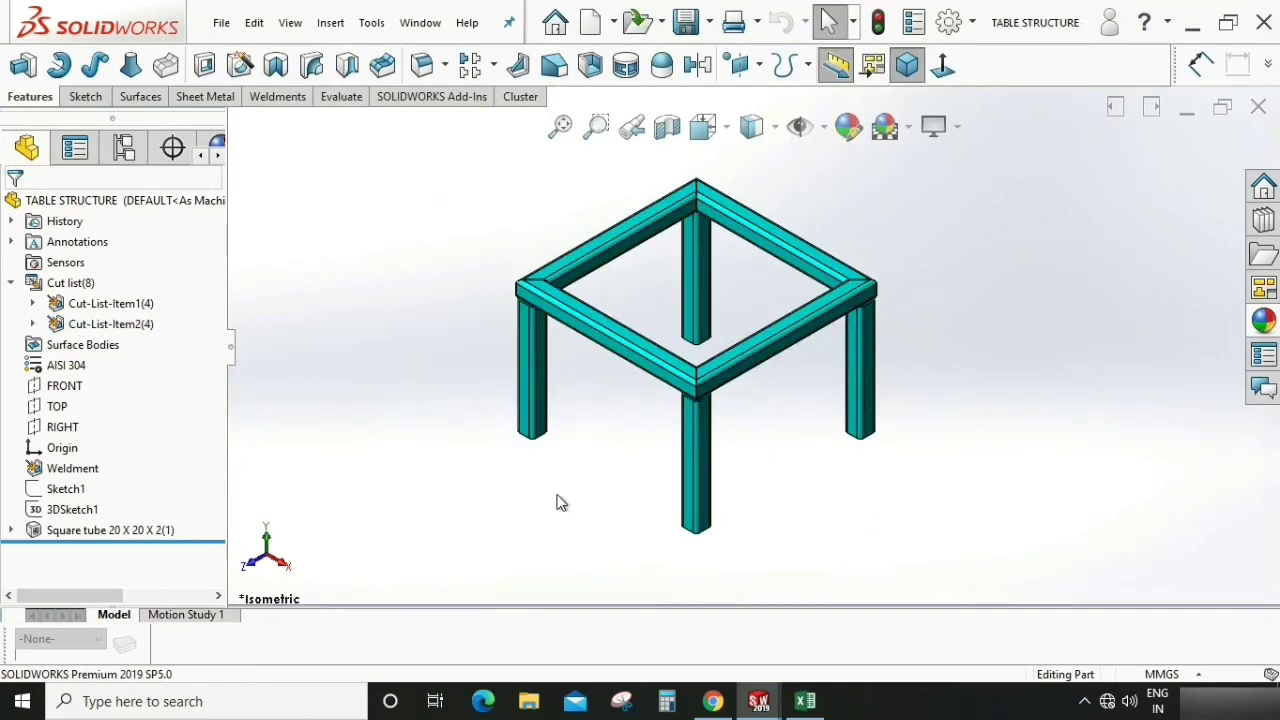
right_click(203, 200)
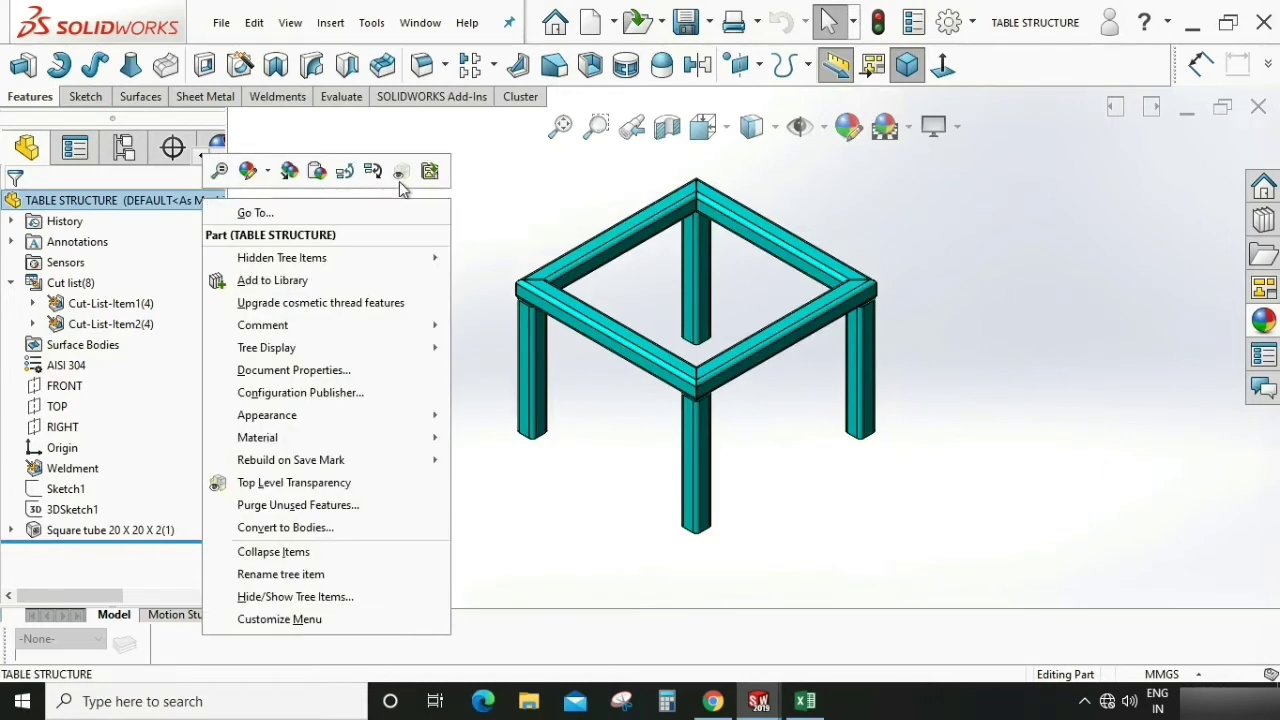
click(430, 171)
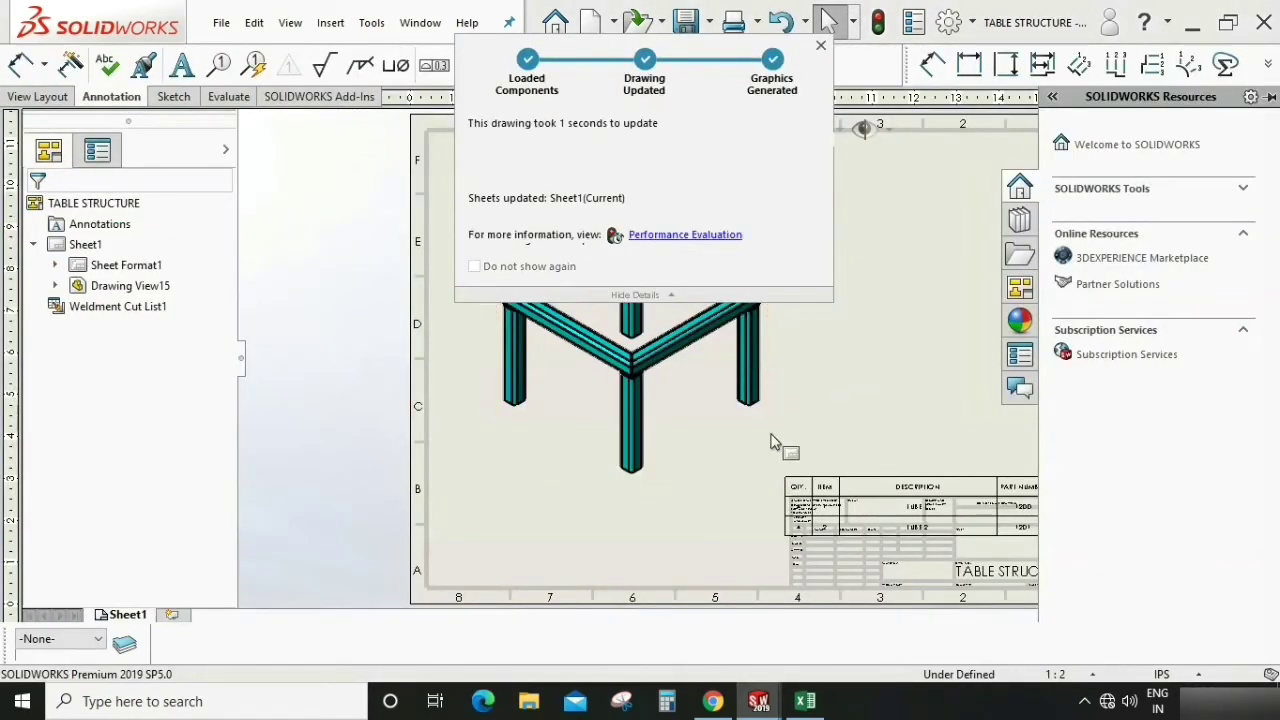
Move the cut list table up above the title block and narrow the DESCRIPTION column
click(656, 490)
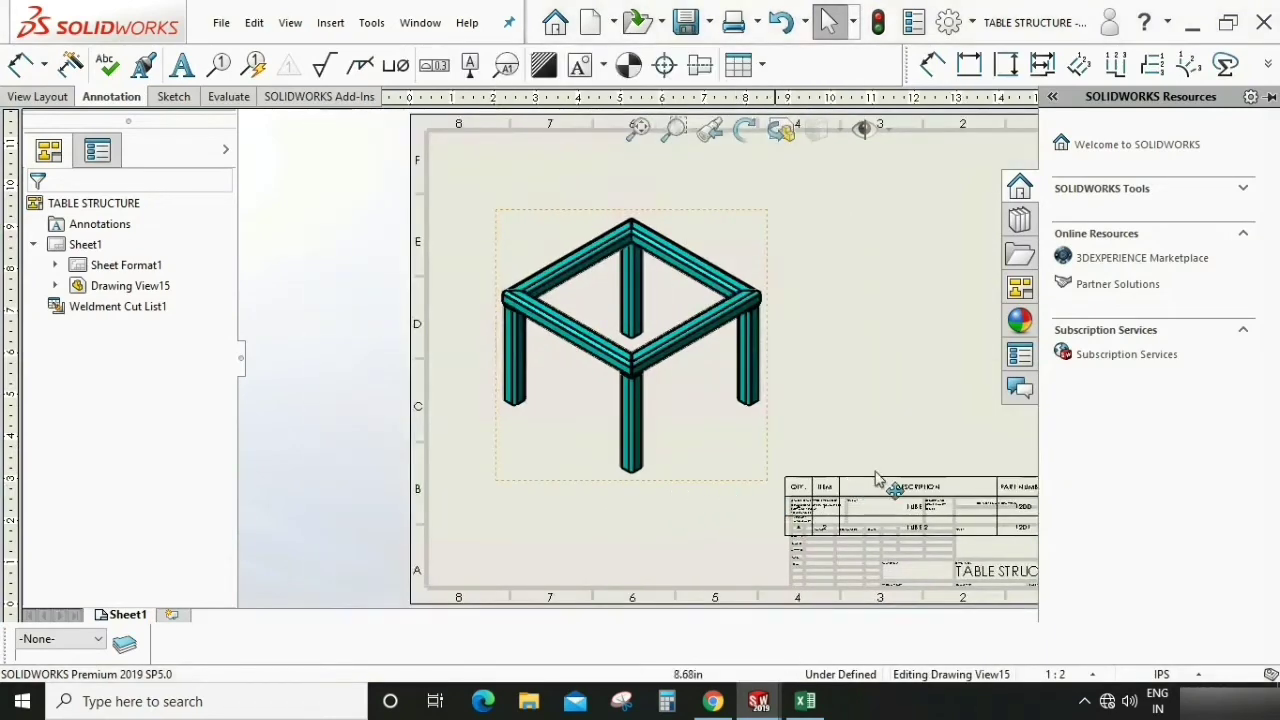
scroll(877, 480, down, 3)
click(437, 372)
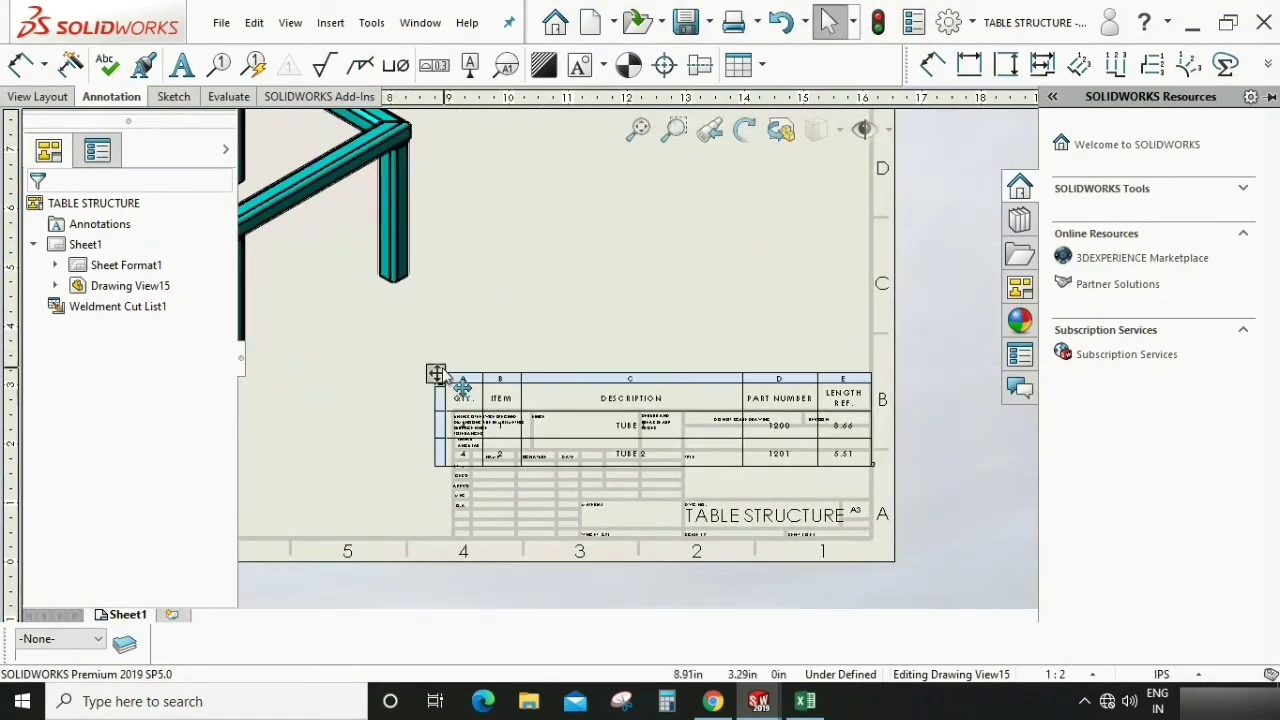
drag(437, 372, 431, 304)
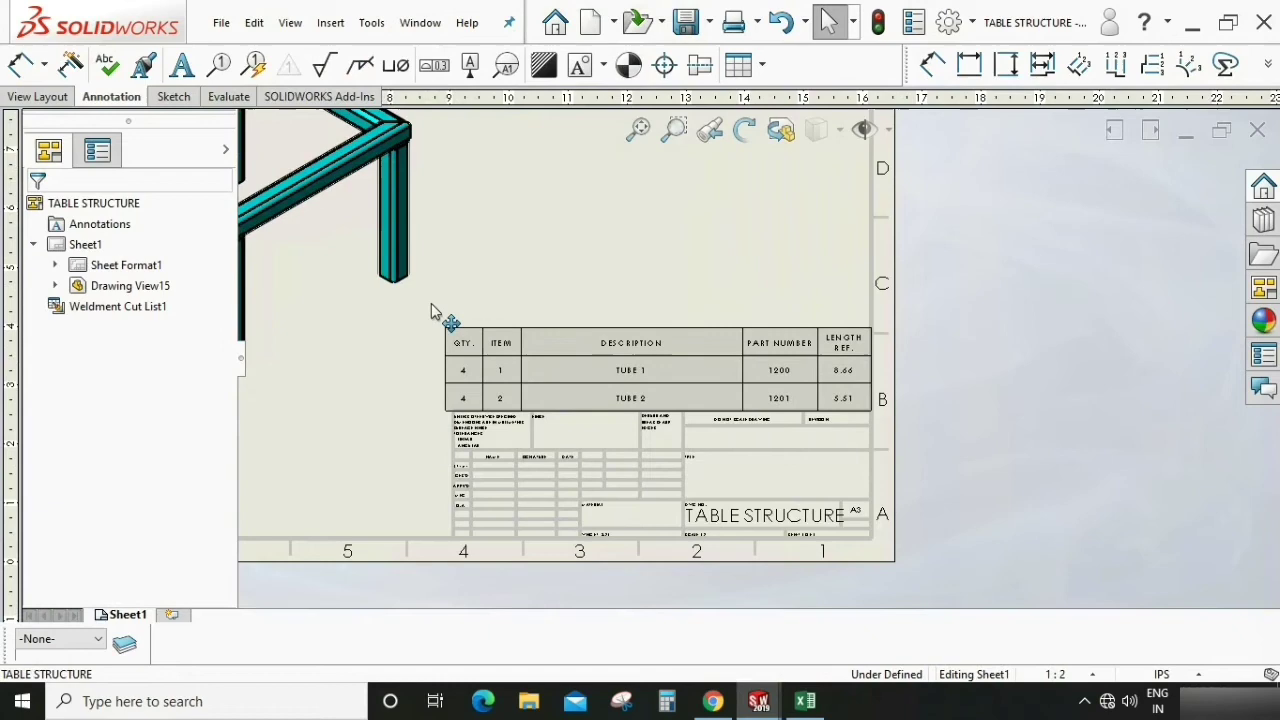
click(431, 305)
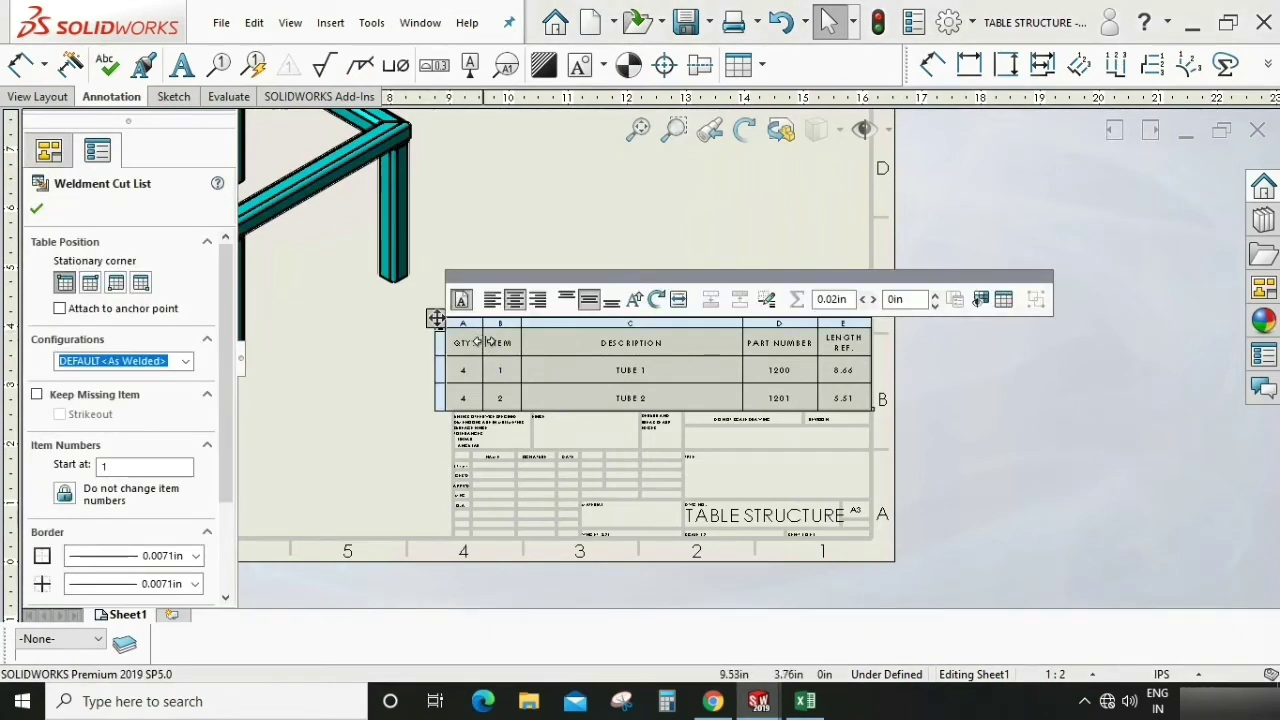
scroll(478, 342, down, 1)
middle_drag(714, 380, 586, 391)
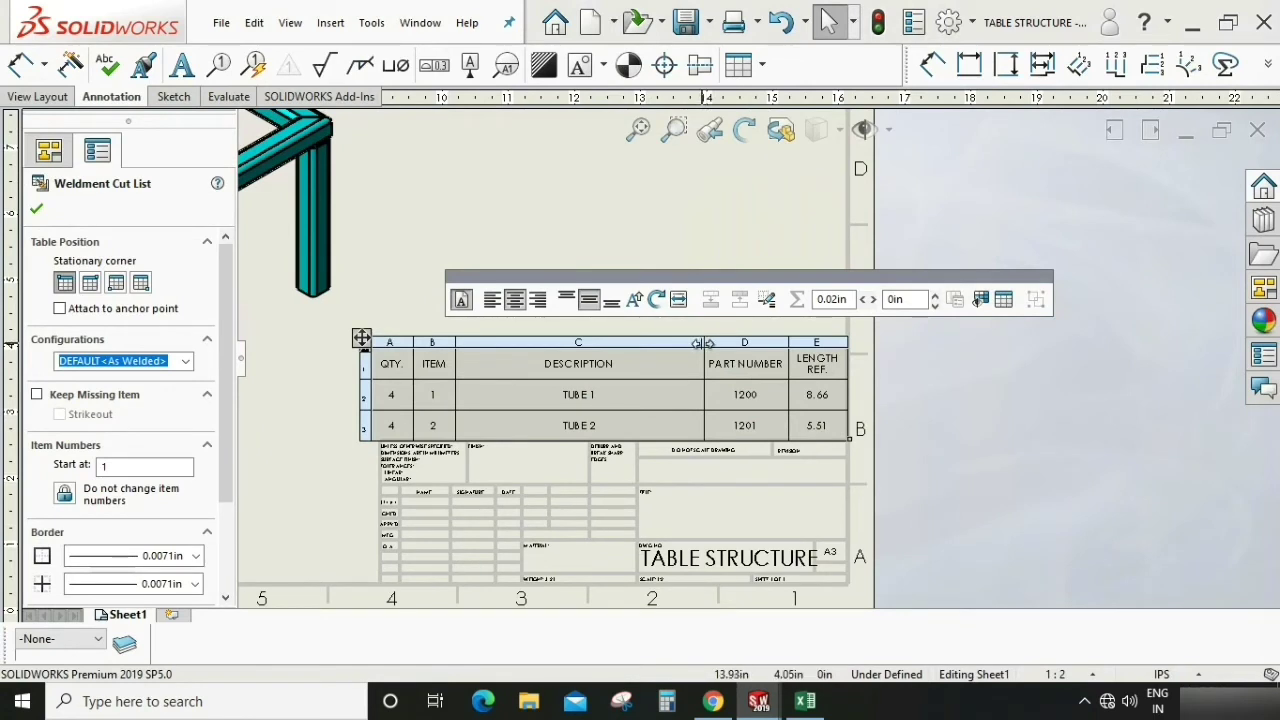
drag(703, 343, 620, 343)
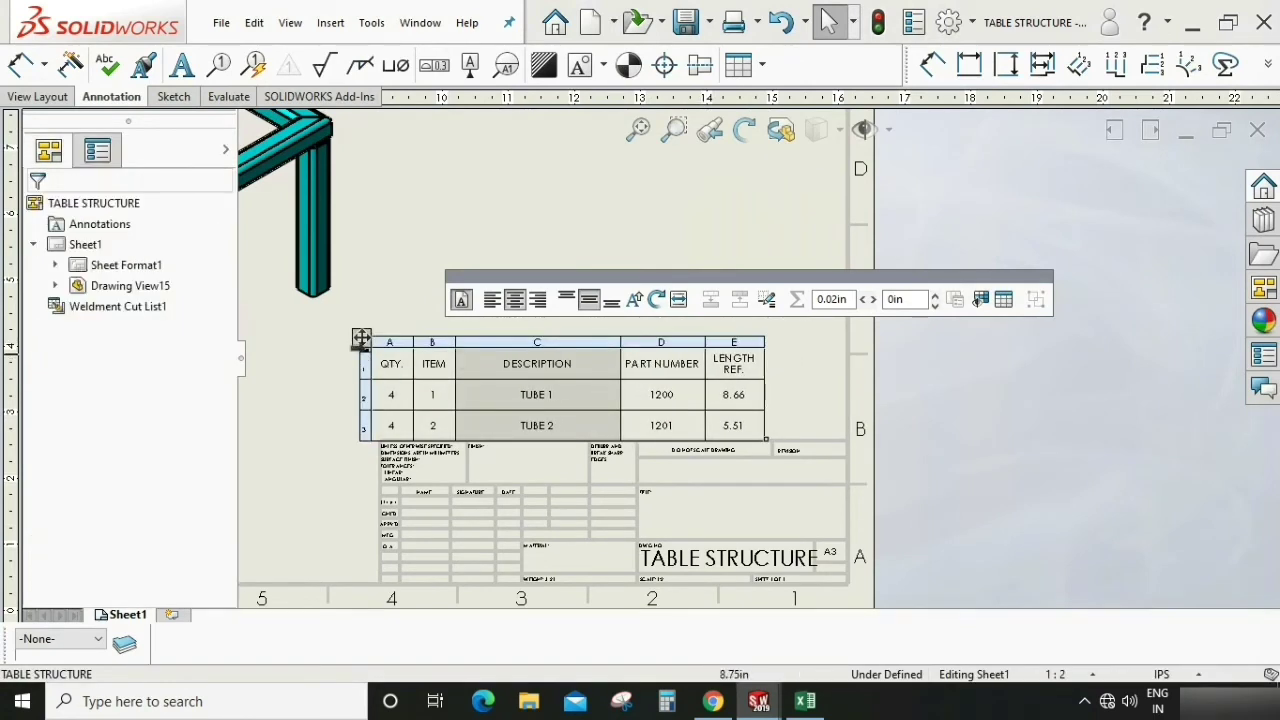
drag(361, 338, 433, 345)
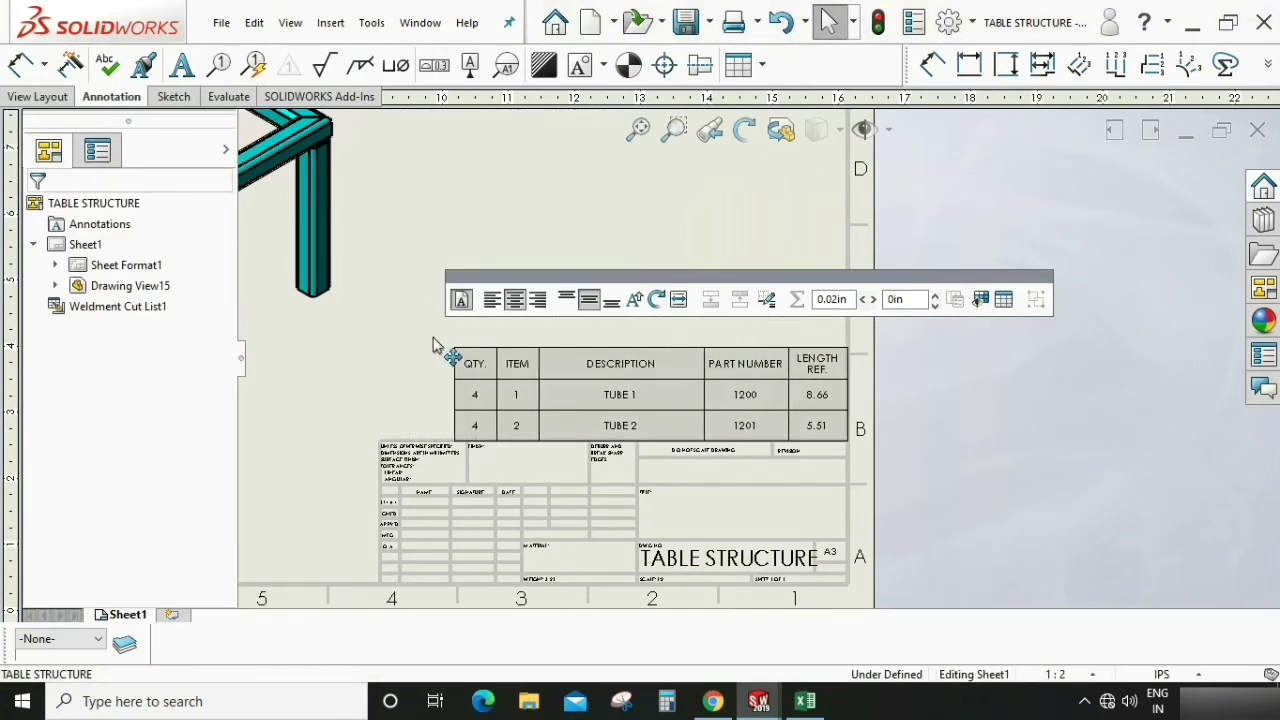
Narrow the PART NUMBER column, stretch the table wider, and align it with the title block
click(786, 426)
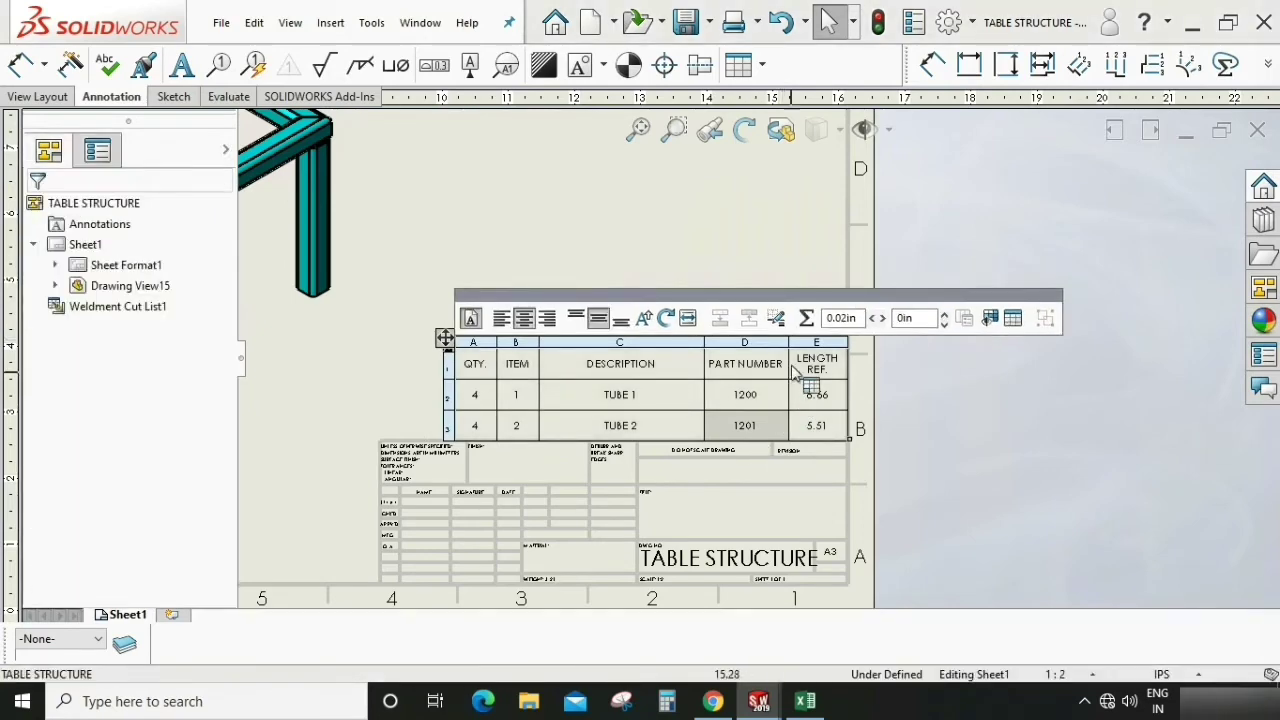
scroll(792, 370, down, 2)
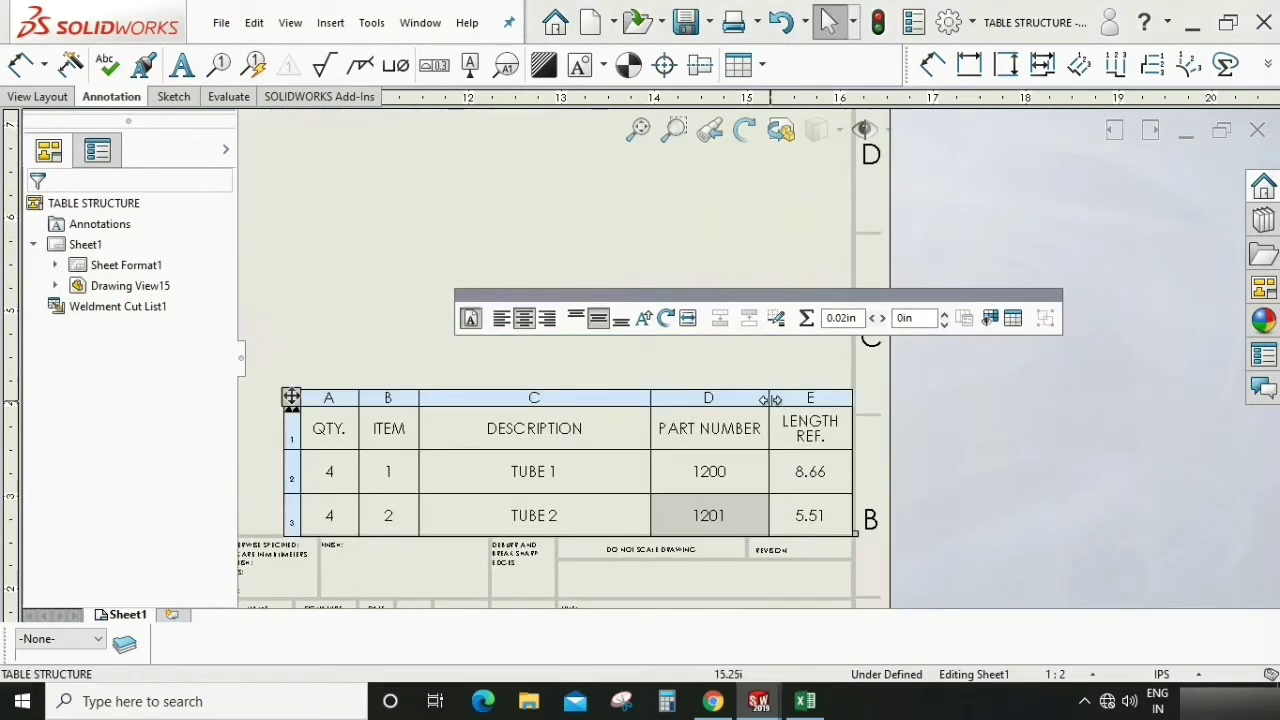
mouse_move(770, 399)
mouse_down()
mouse_move(734, 398)
mouse_move(761, 400)
mouse_up()
drag(840, 398, 940, 396)
scroll(870, 520, up, 2)
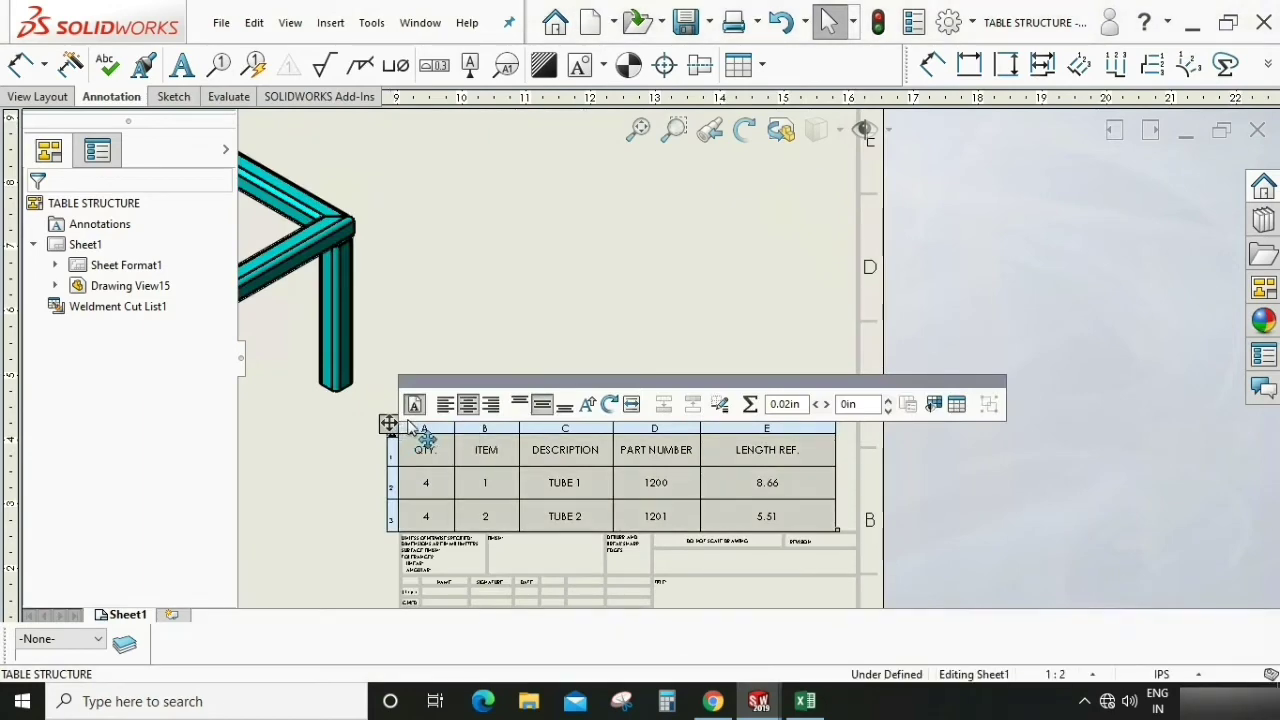
mouse_move(391, 423)
mouse_down()
mouse_move(415, 427)
mouse_move(396, 429)
mouse_up()
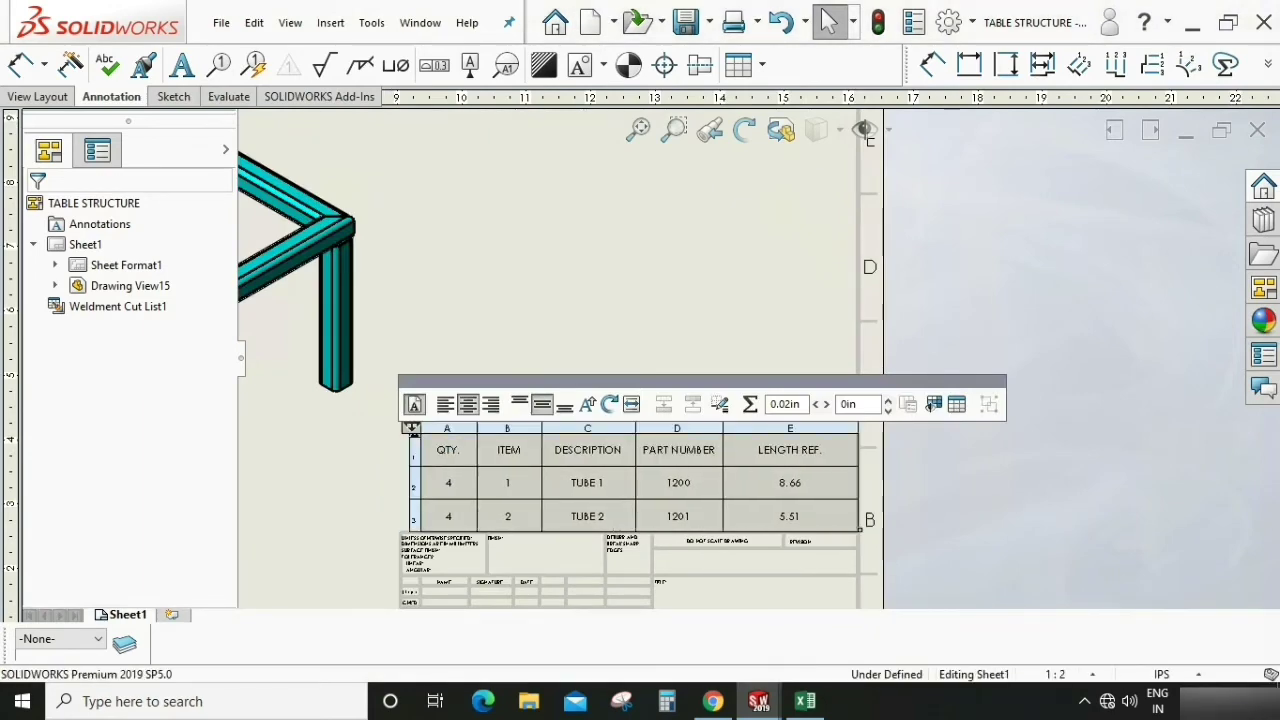
click(628, 288)
key(f)
scroll(1017, 457, down, 3)
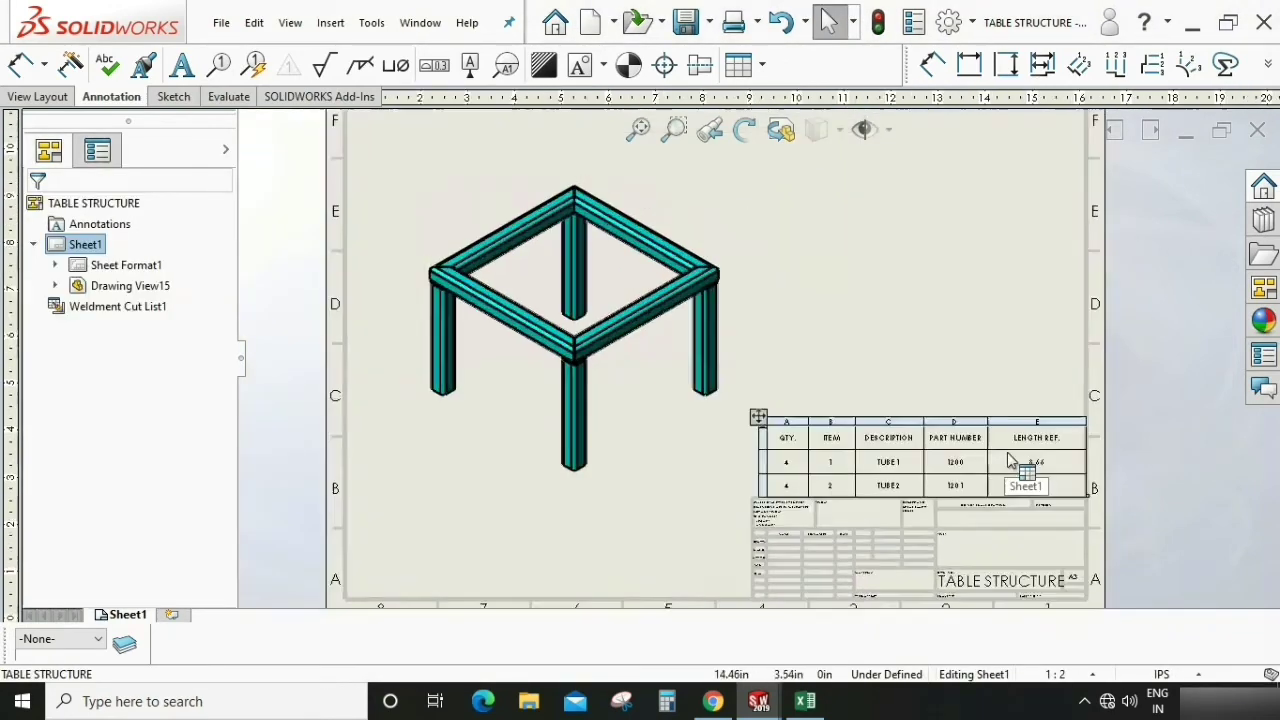
Save the drawing as TABLE STRUCTURE in the COG folder
scroll(1012, 458, down, 4)
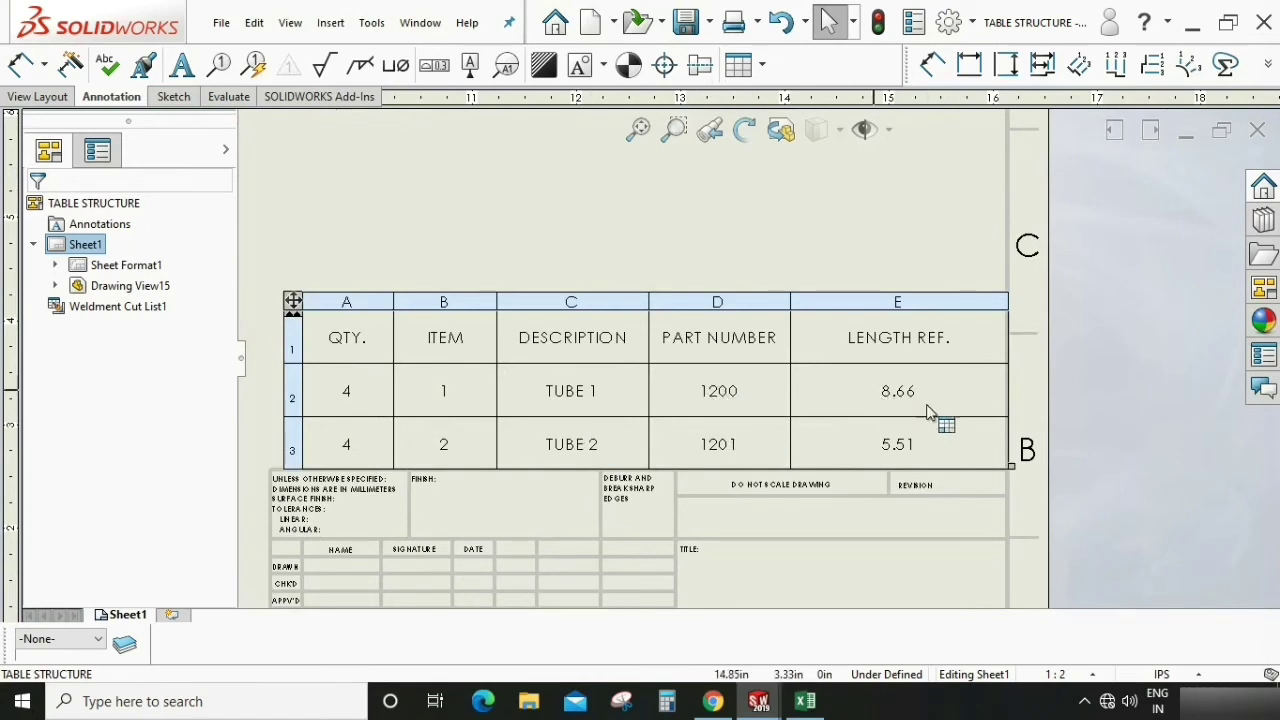
key(f)
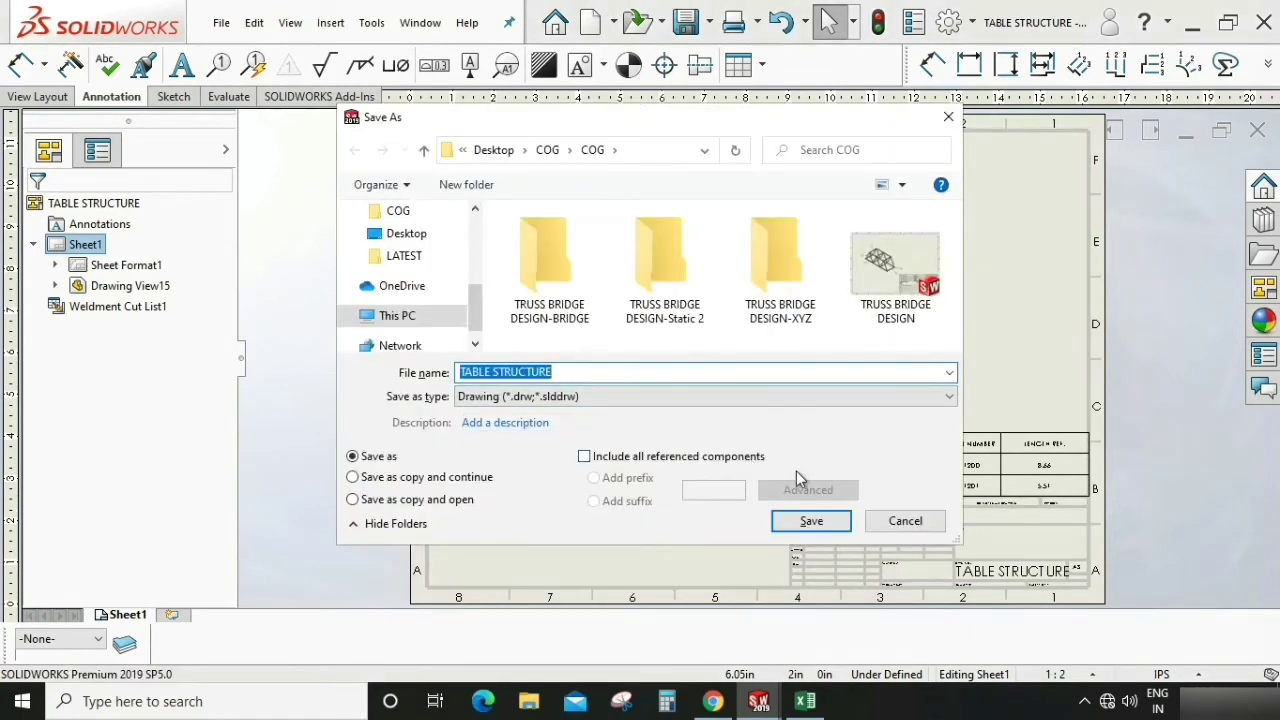
click(793, 522)
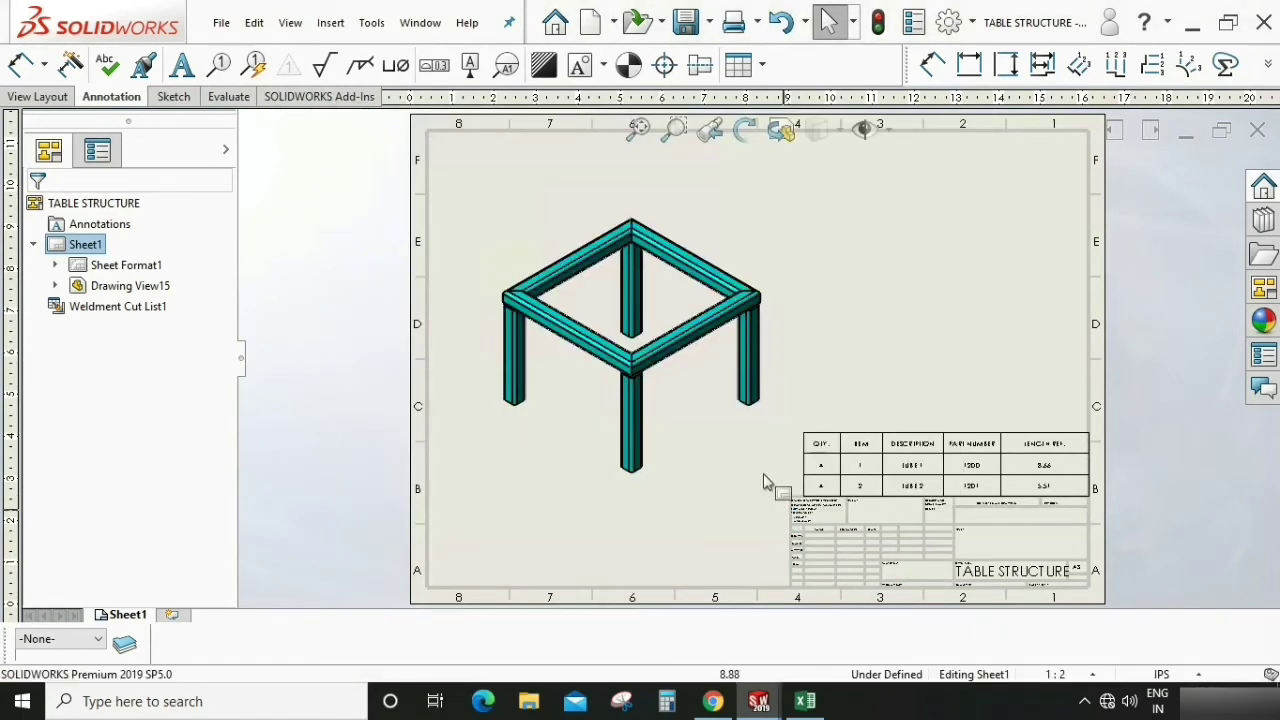
middle_drag(776, 368, 720, 361)
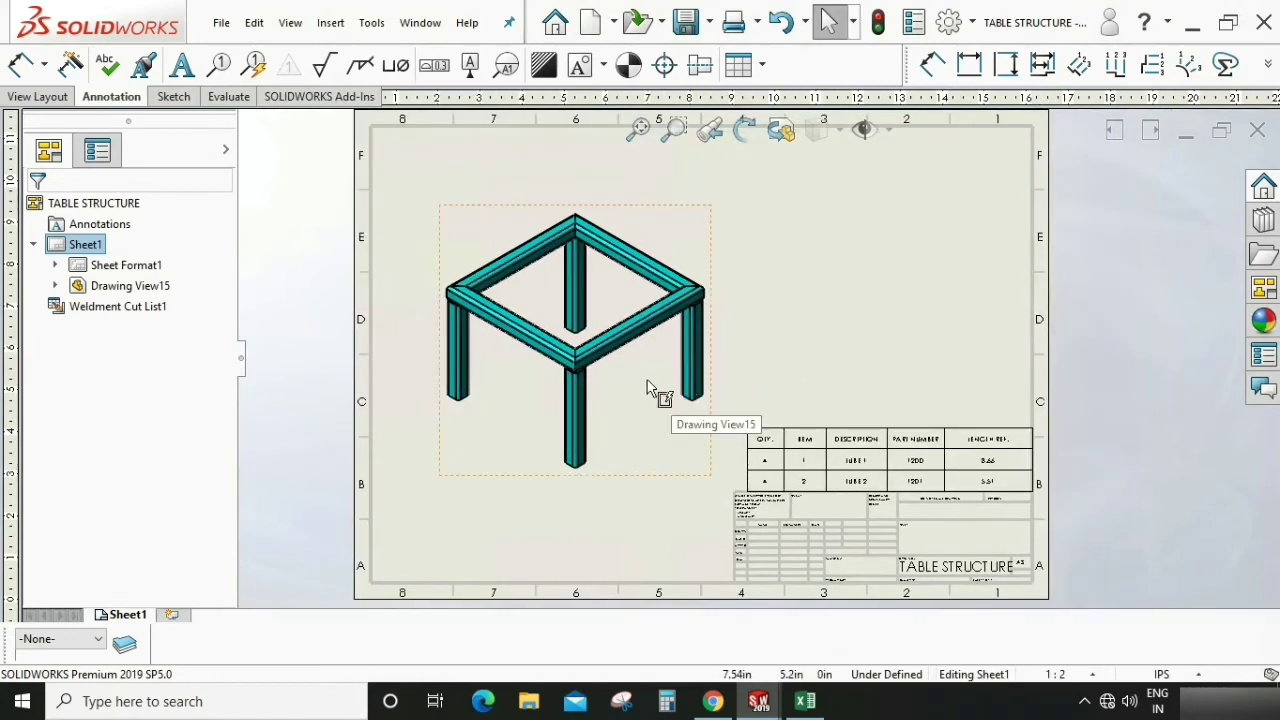
click(641, 404)
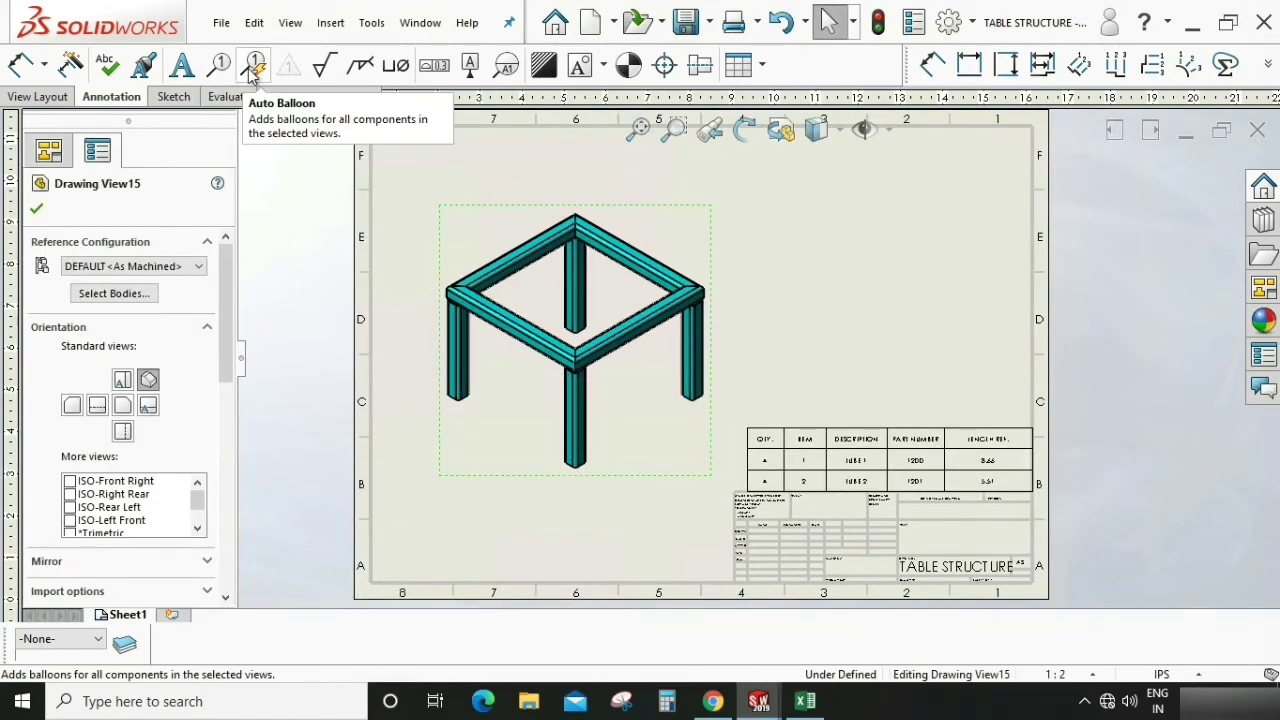
click(251, 72)
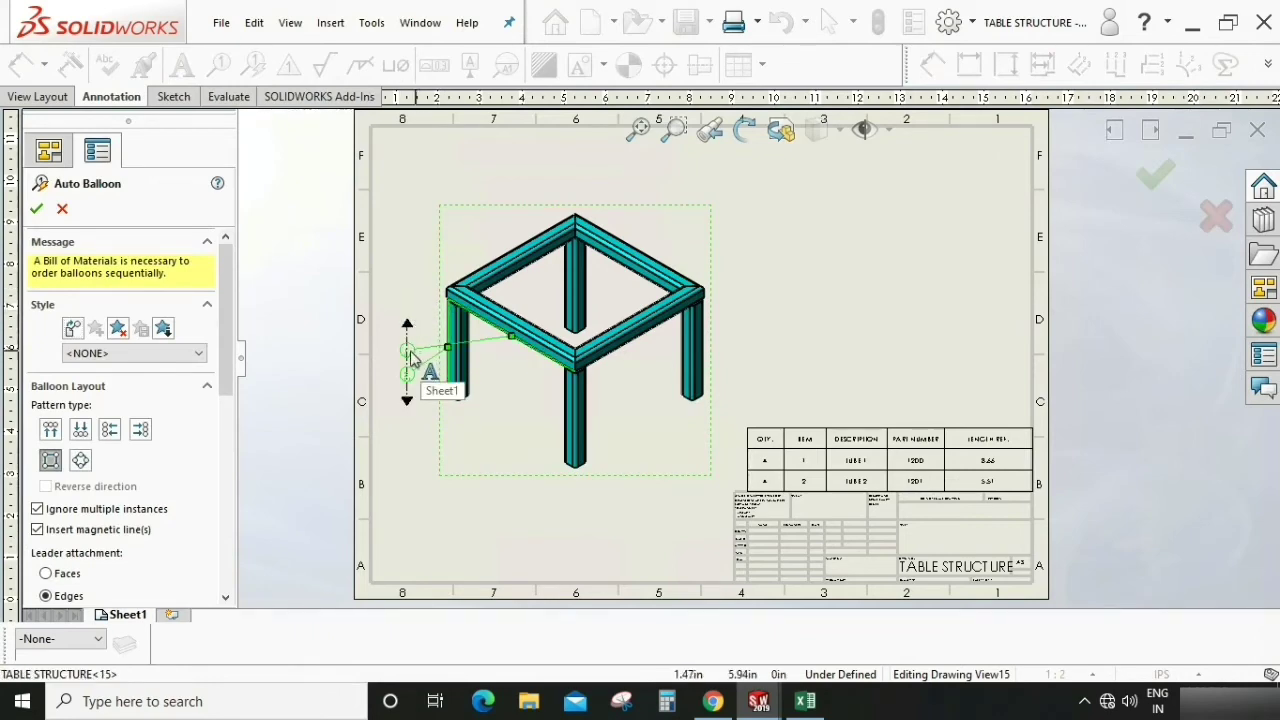
scroll(609, 363, up, 5)
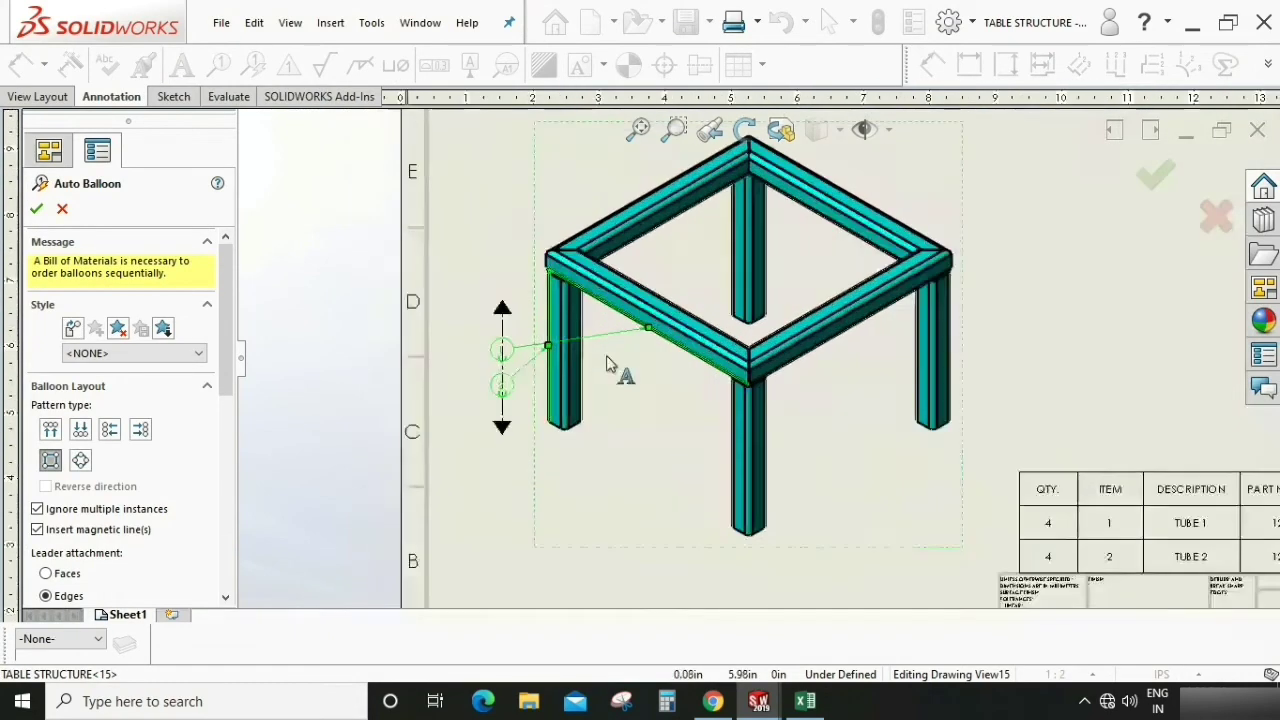
middle_drag(557, 414, 457, 391)
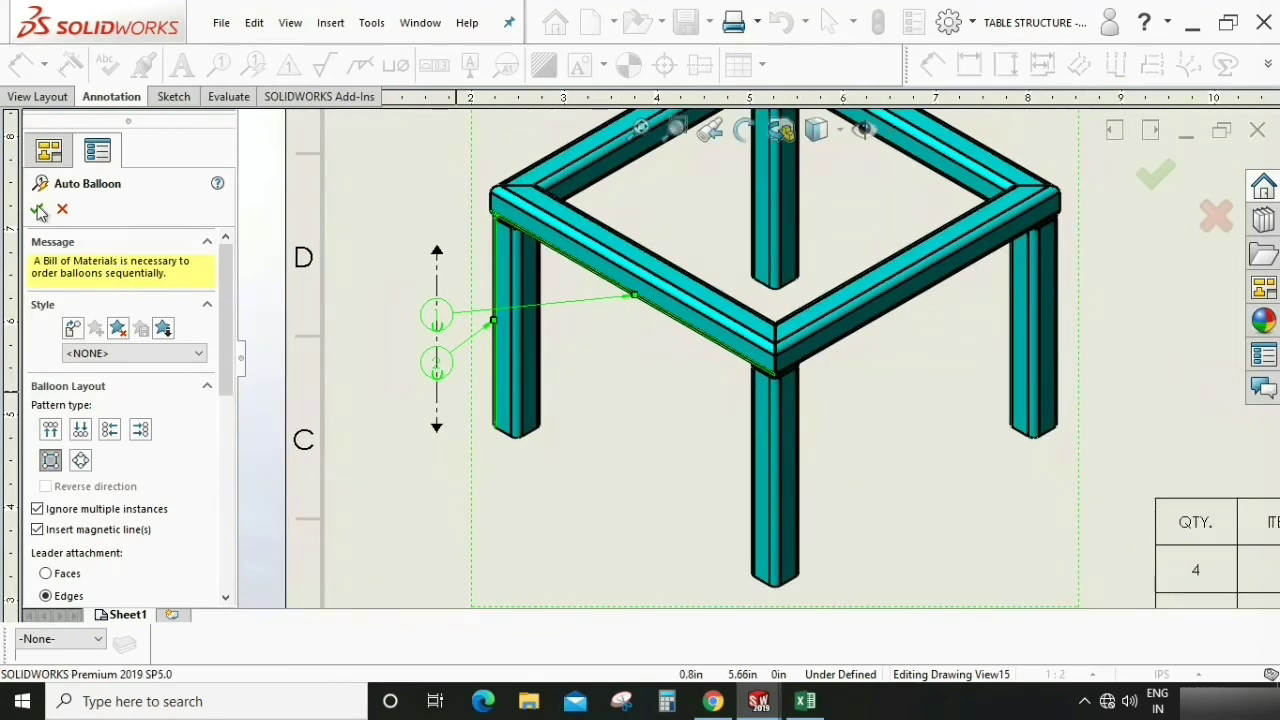
click(36, 208)
drag(376, 246, 463, 392)
click(466, 394)
scroll(651, 394, down, 5)
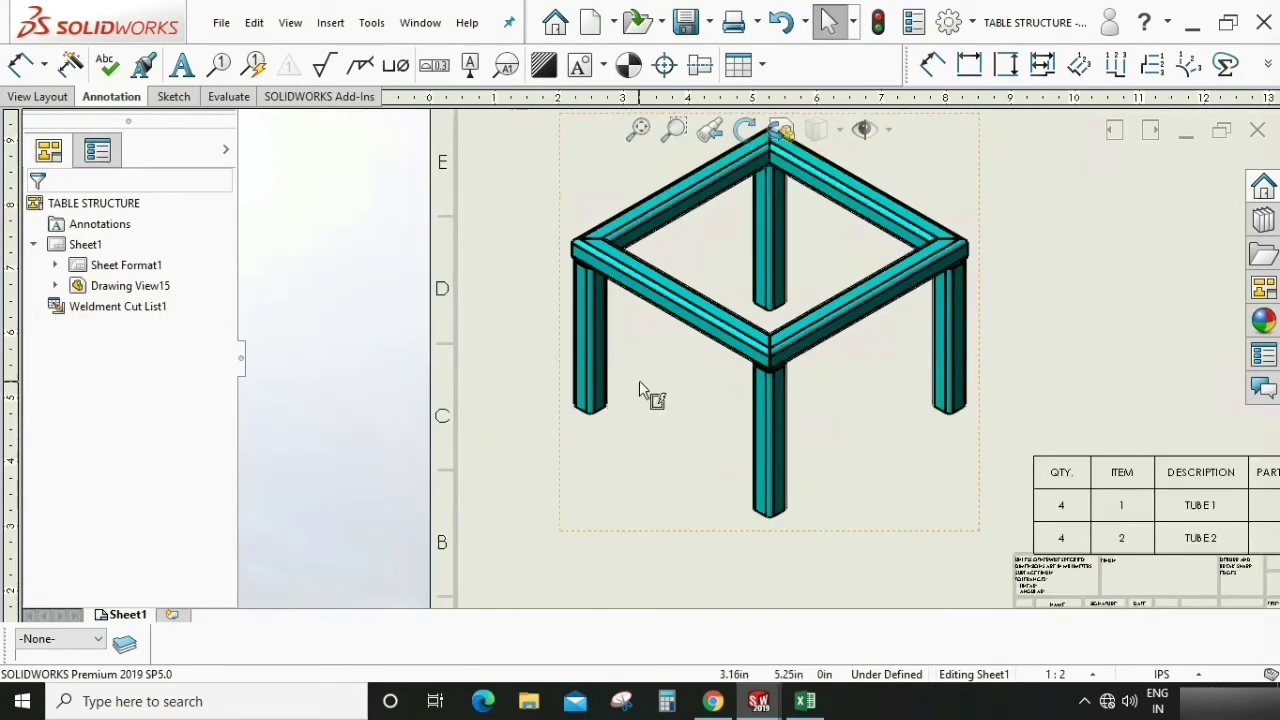
Place balloon 1 on the top tube and balloon 2 beside the right leg
click(221, 66)
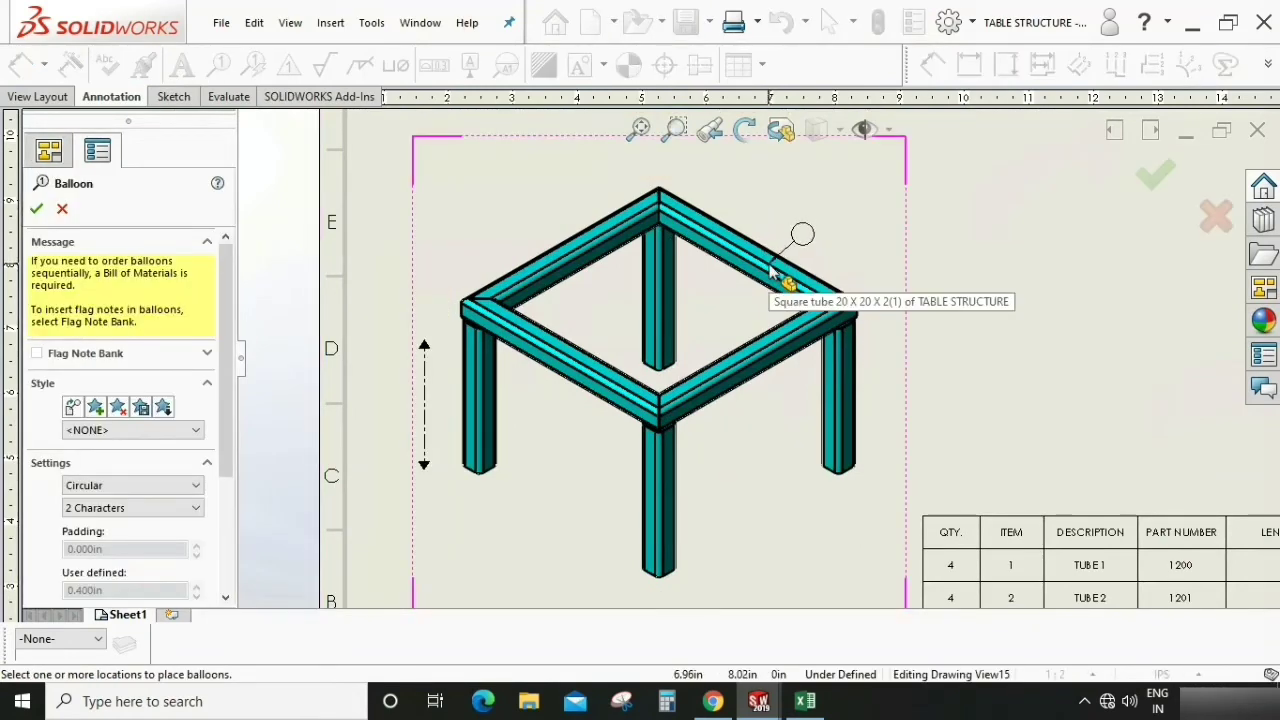
click(772, 272)
scroll(765, 350, down, 2)
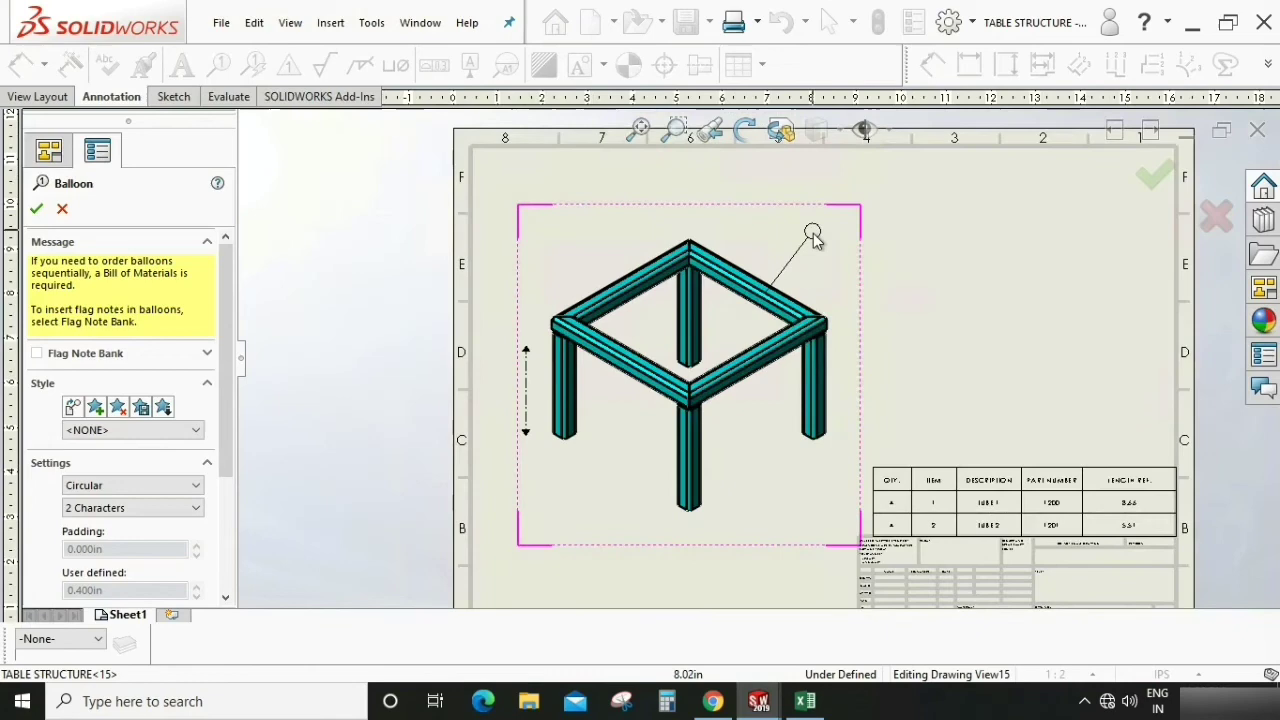
scroll(840, 350, down, 2)
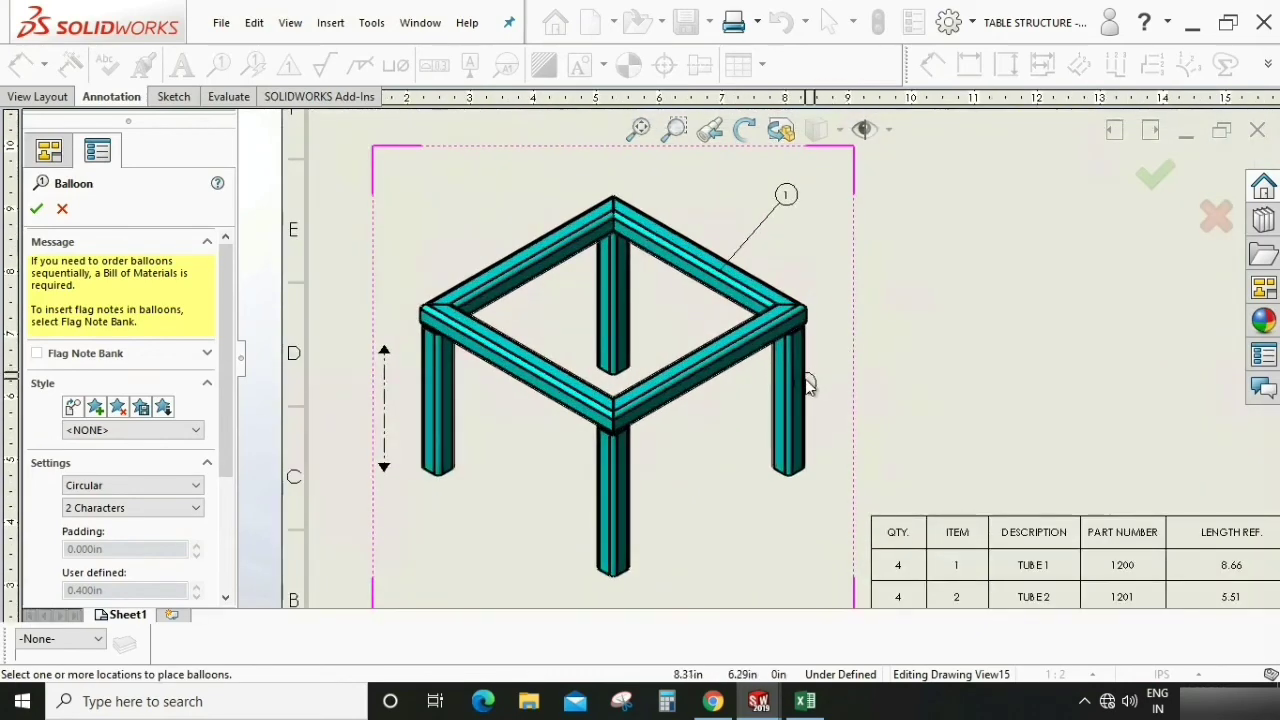
click(807, 384)
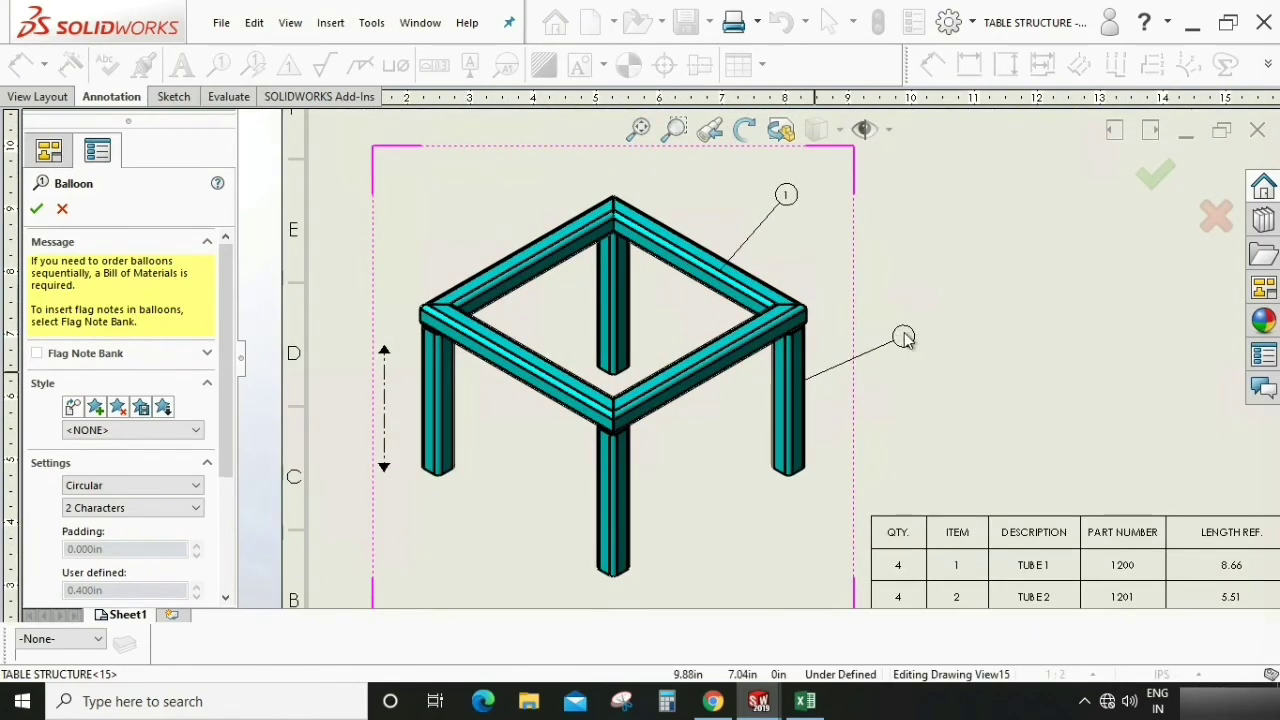
click(902, 336)
scroll(897, 305, up, 2)
key(Escape)
key(f)
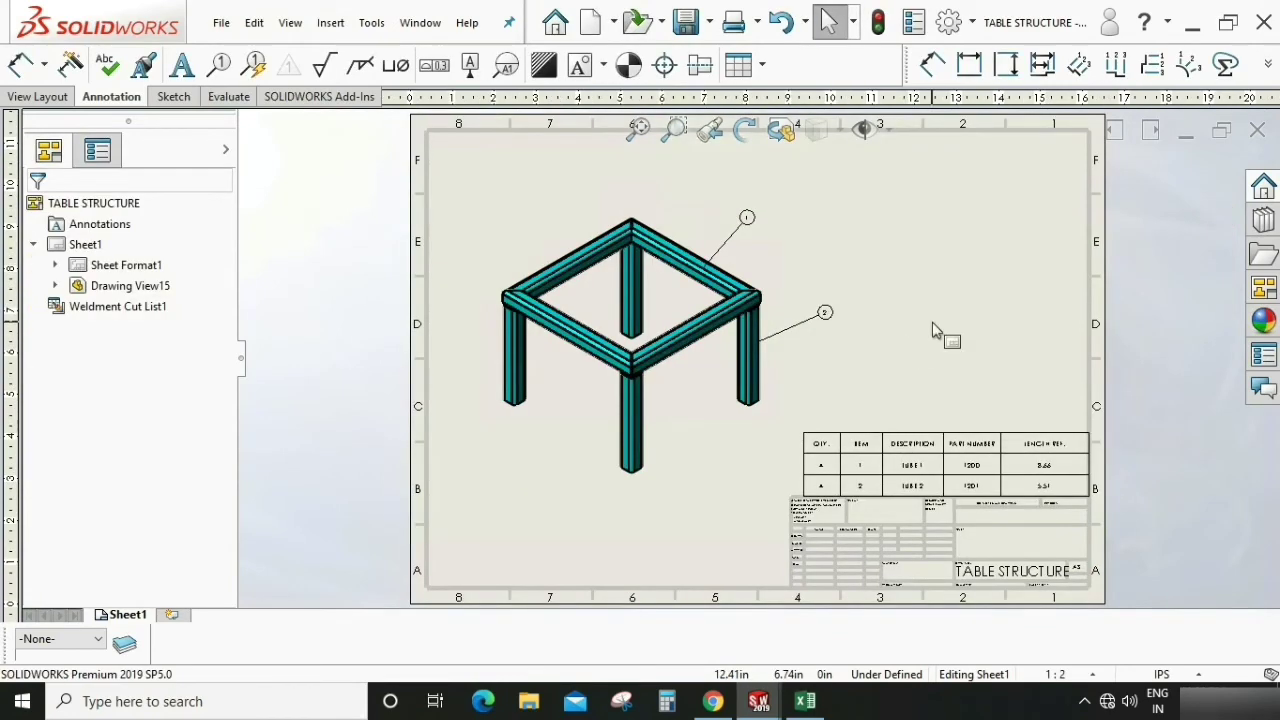
scroll(849, 330, down, 3)
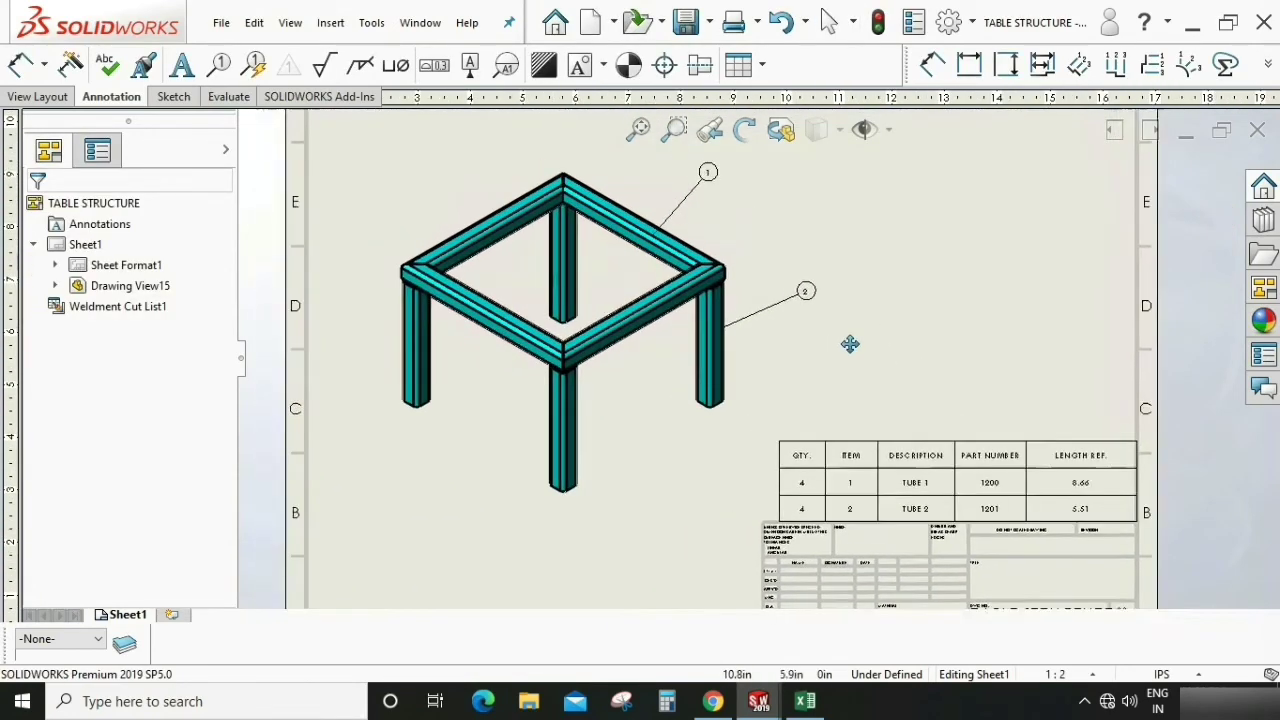
middle_drag(849, 344, 851, 351)
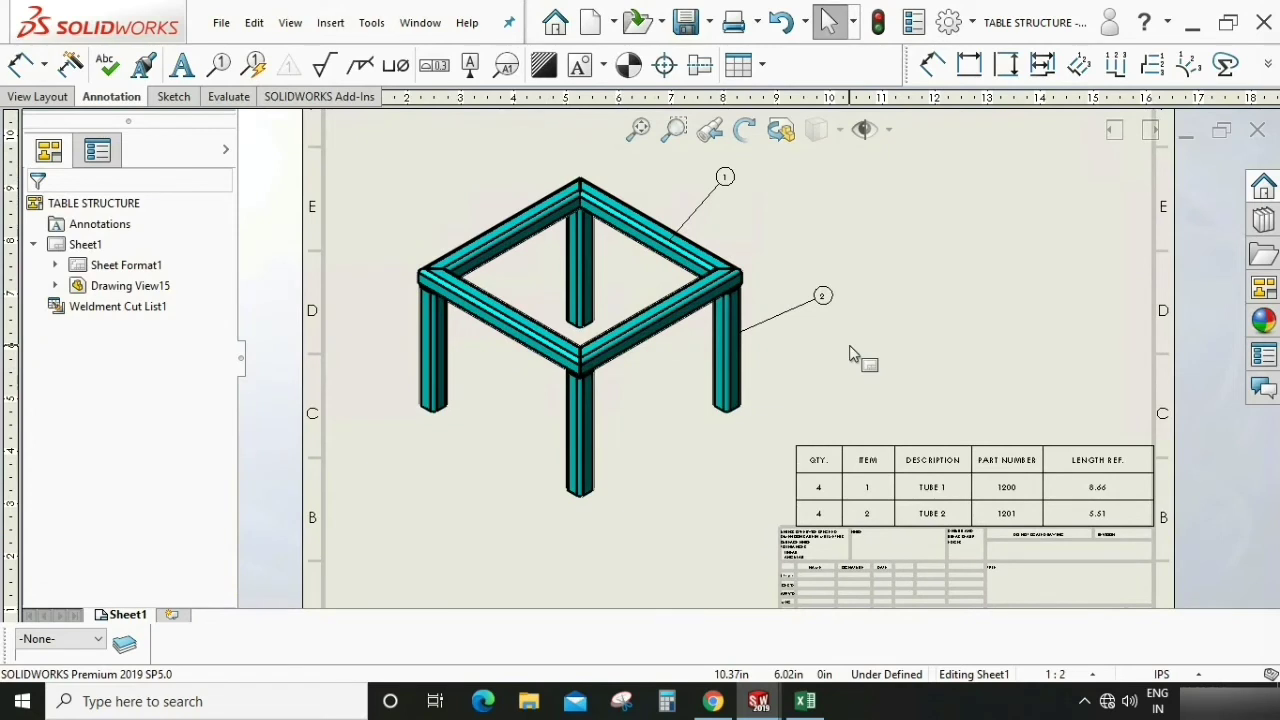
key(f)
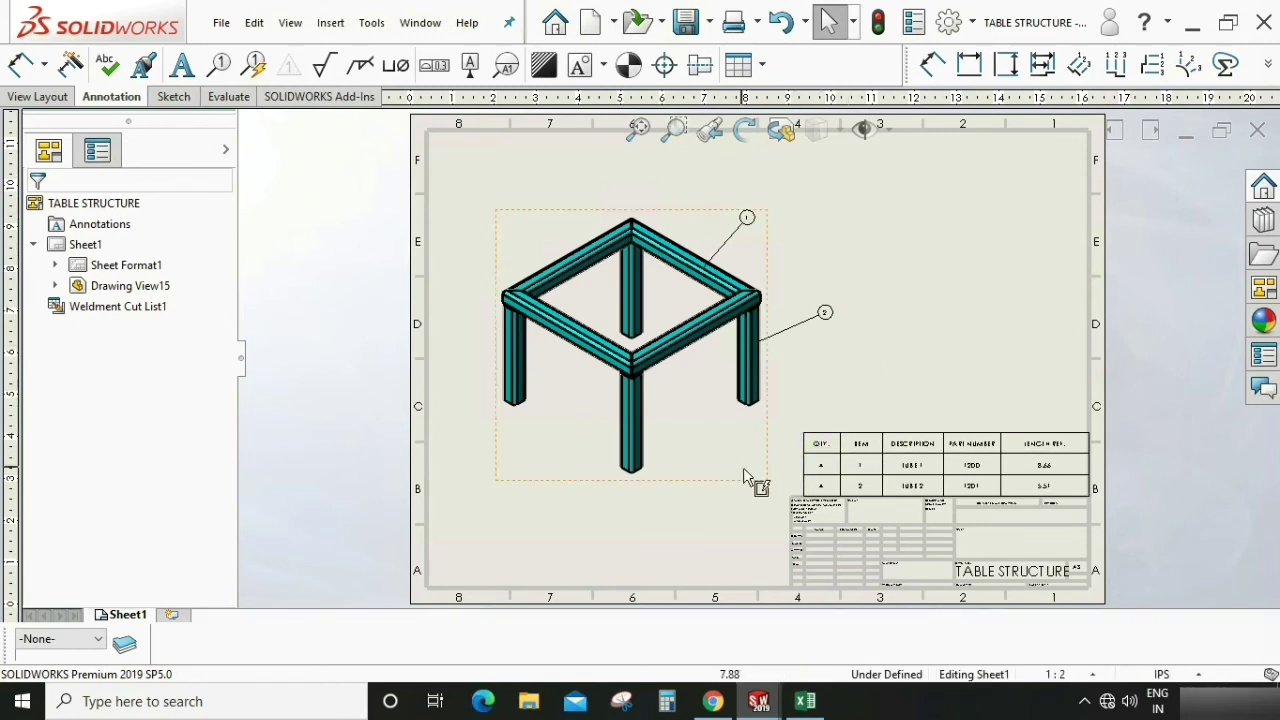
click(705, 514)
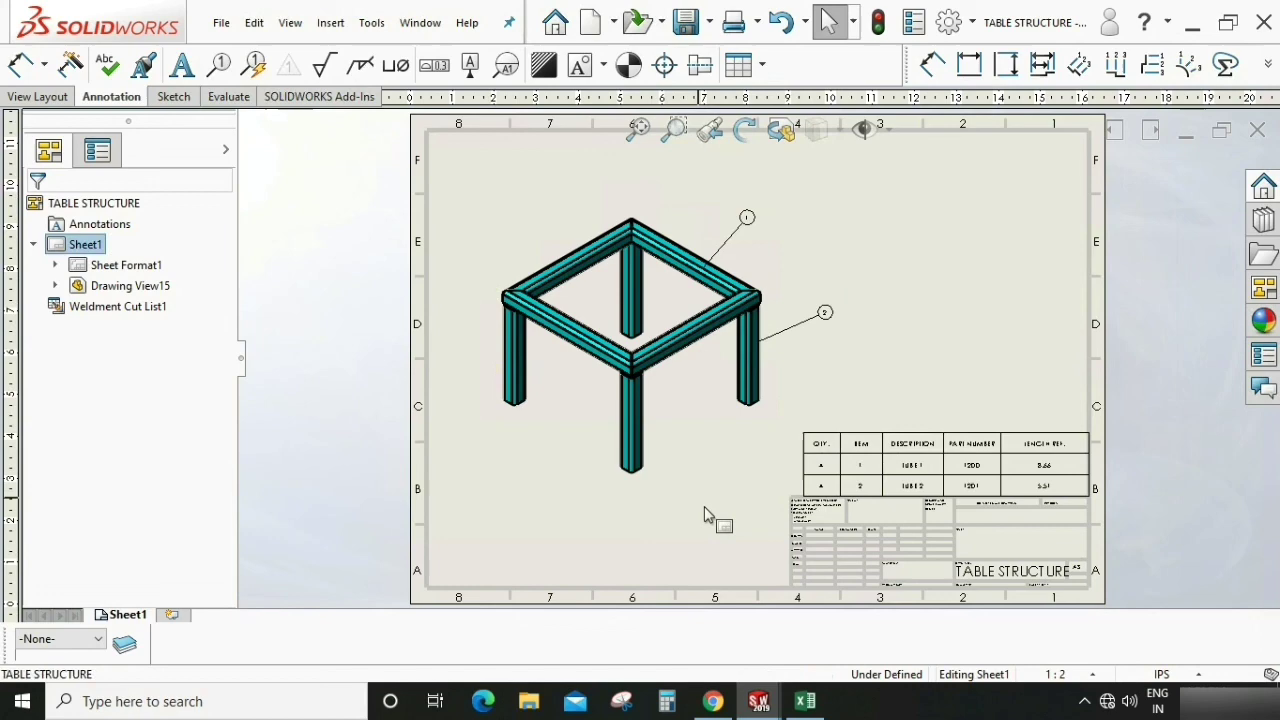